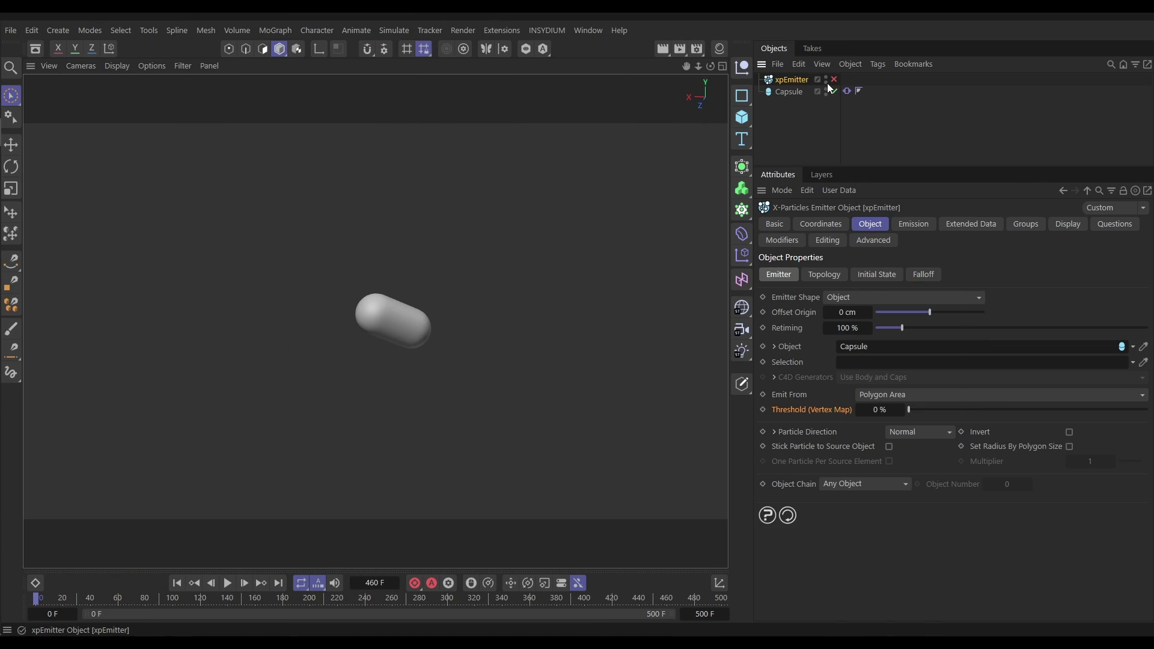
# Step: Play the animation to watch the capsule vibrate and check its Vibrate tag
pyautogui.click(230, 583)
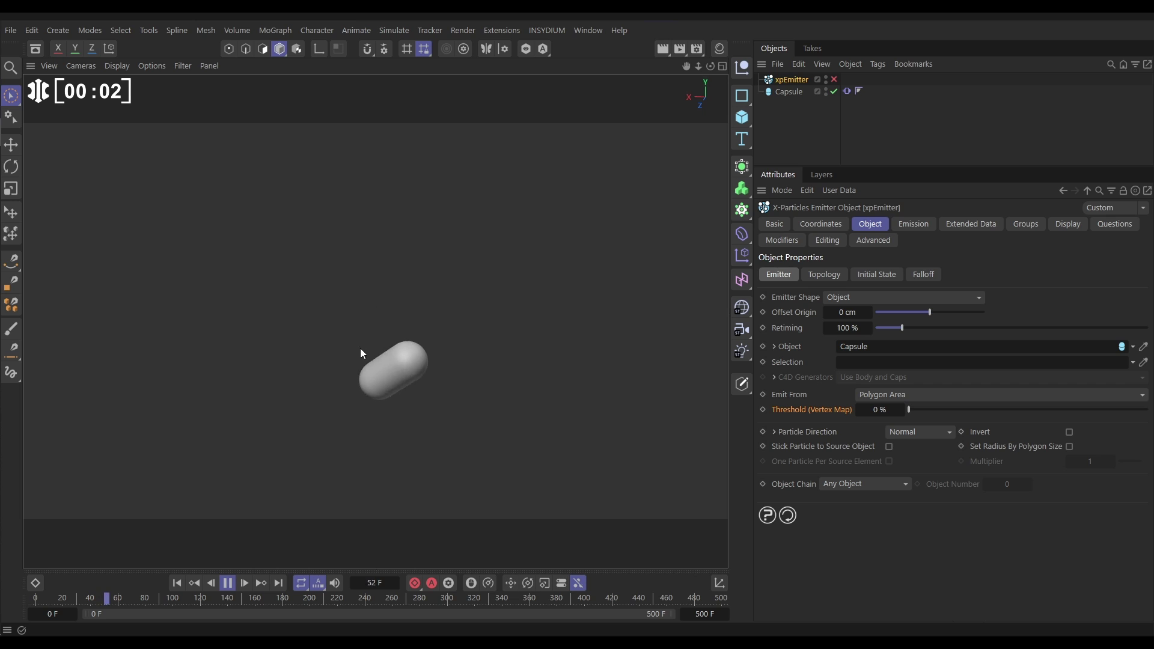
pyautogui.click(847, 91)
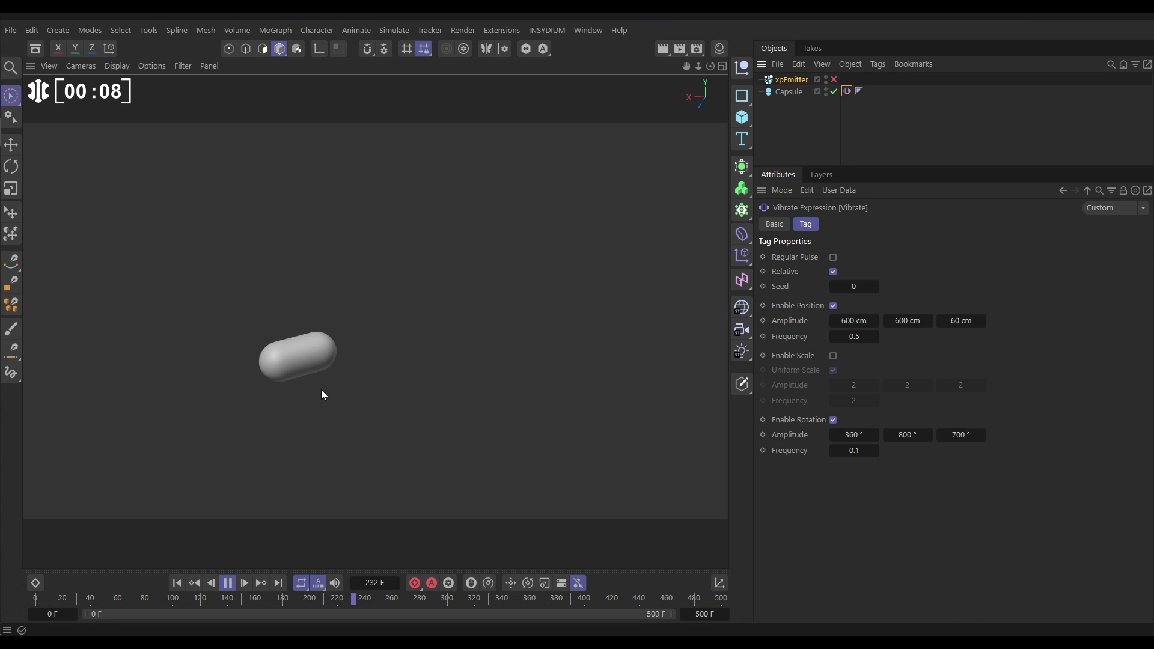
pyautogui.click(229, 583)
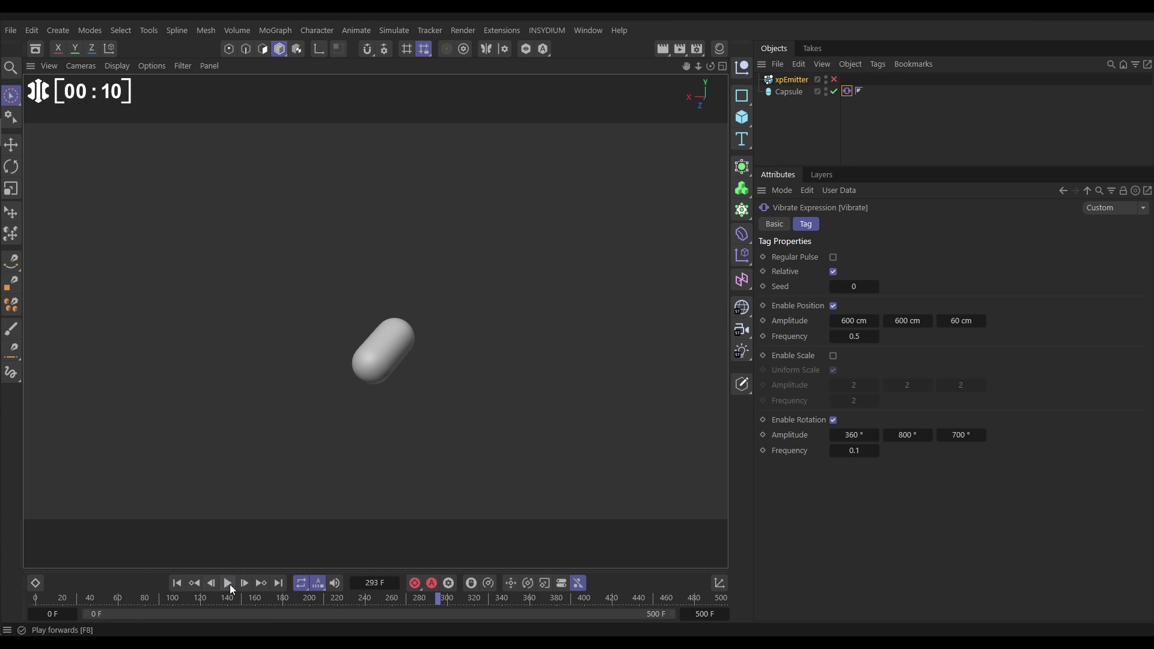
# Step: Enable the xpEmitter, replay from frame 0, and review its Emission settings at 100000 birthrate
pyautogui.click(834, 80)
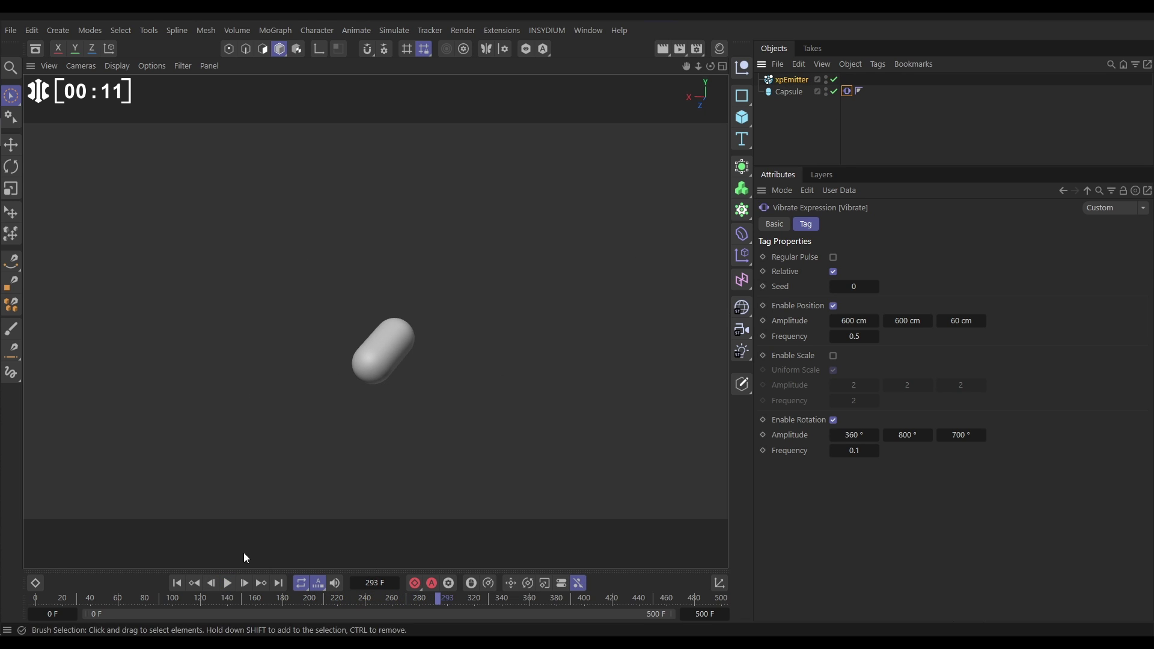
pyautogui.click(176, 583)
pyautogui.click(227, 583)
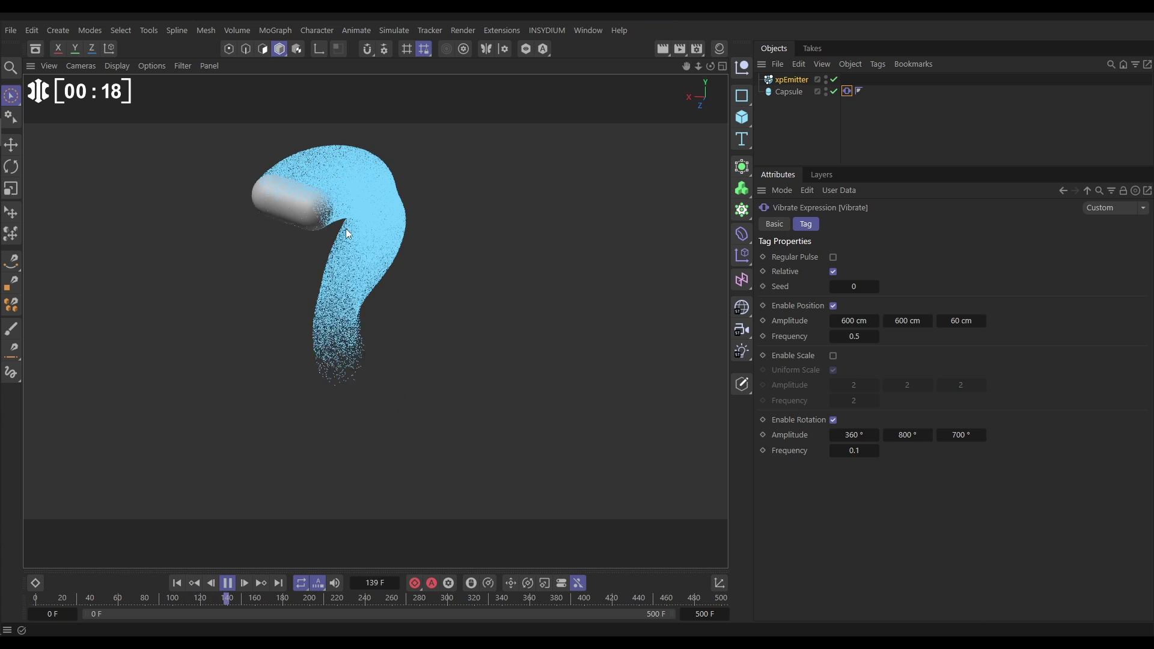
pyautogui.click(802, 80)
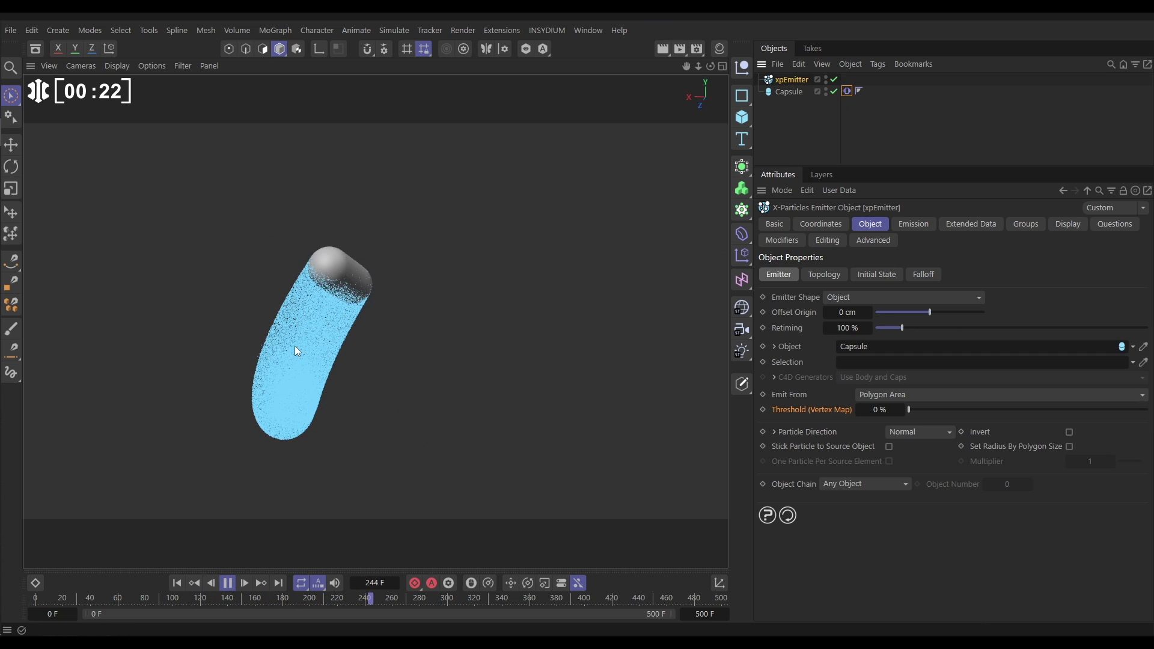
pyautogui.click(915, 223)
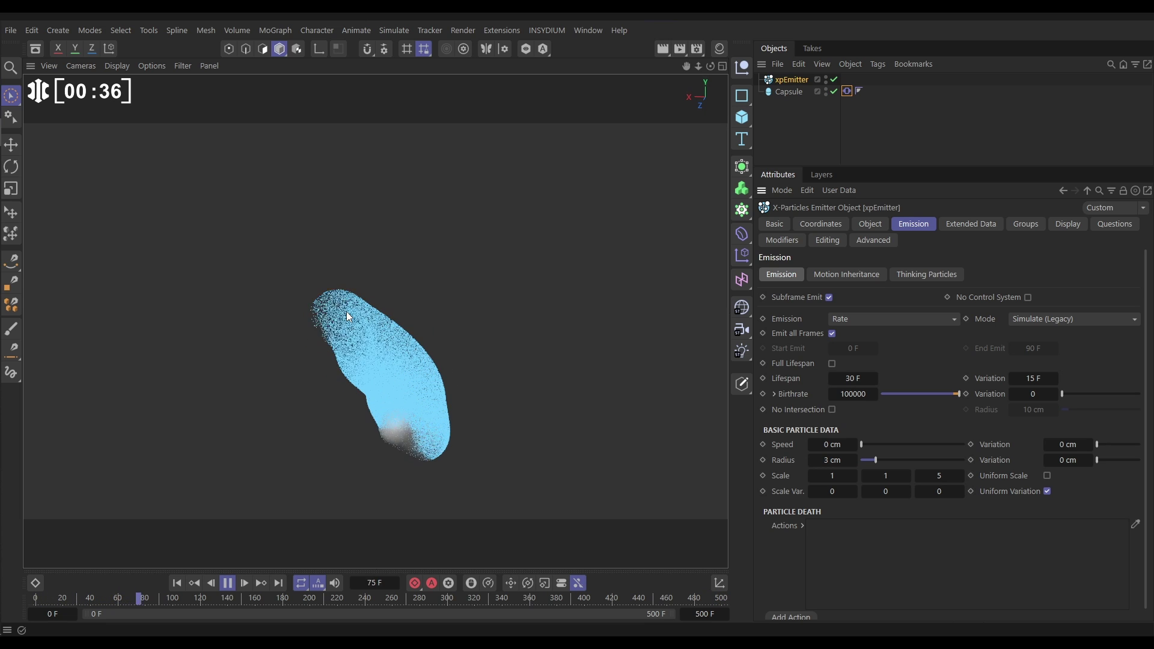
# Step: Stop playback, disable the xpEmitter, and add an xpVertexMap from X-Particles > Utilities
pyautogui.click(228, 584)
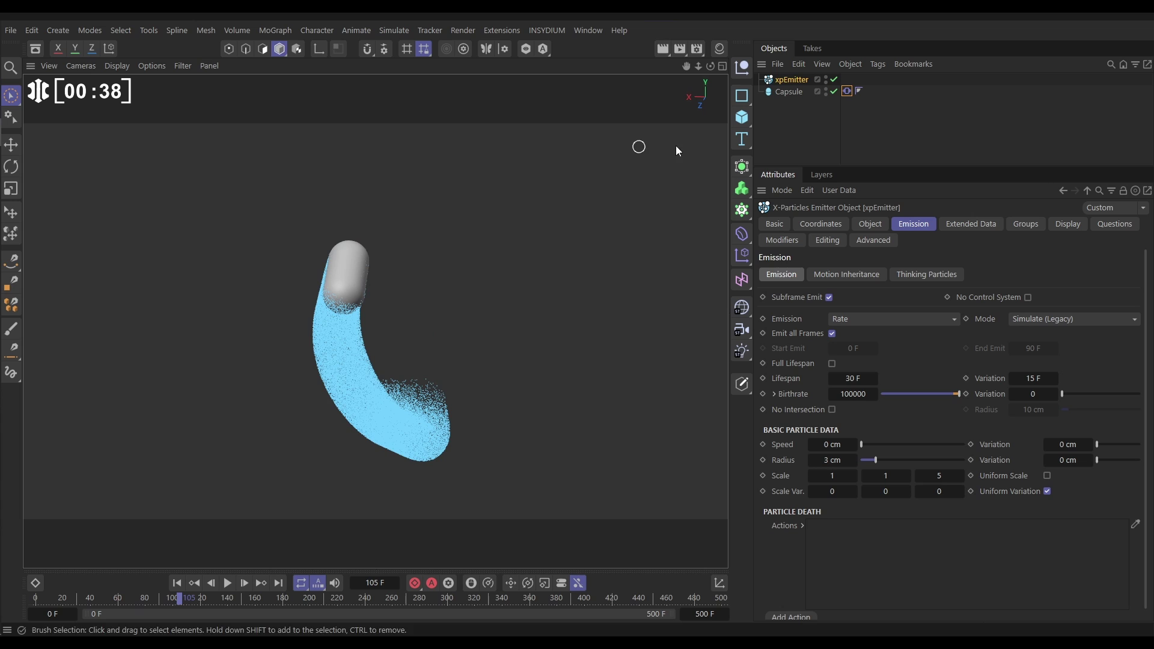
pyautogui.click(833, 80)
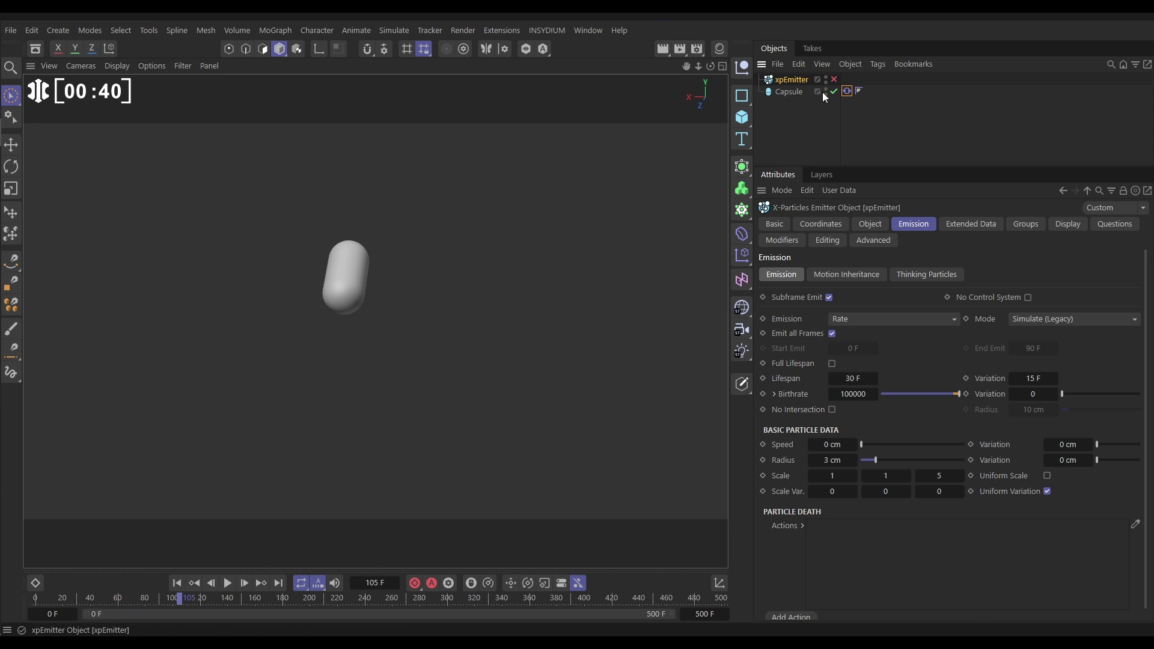
pyautogui.click(548, 30)
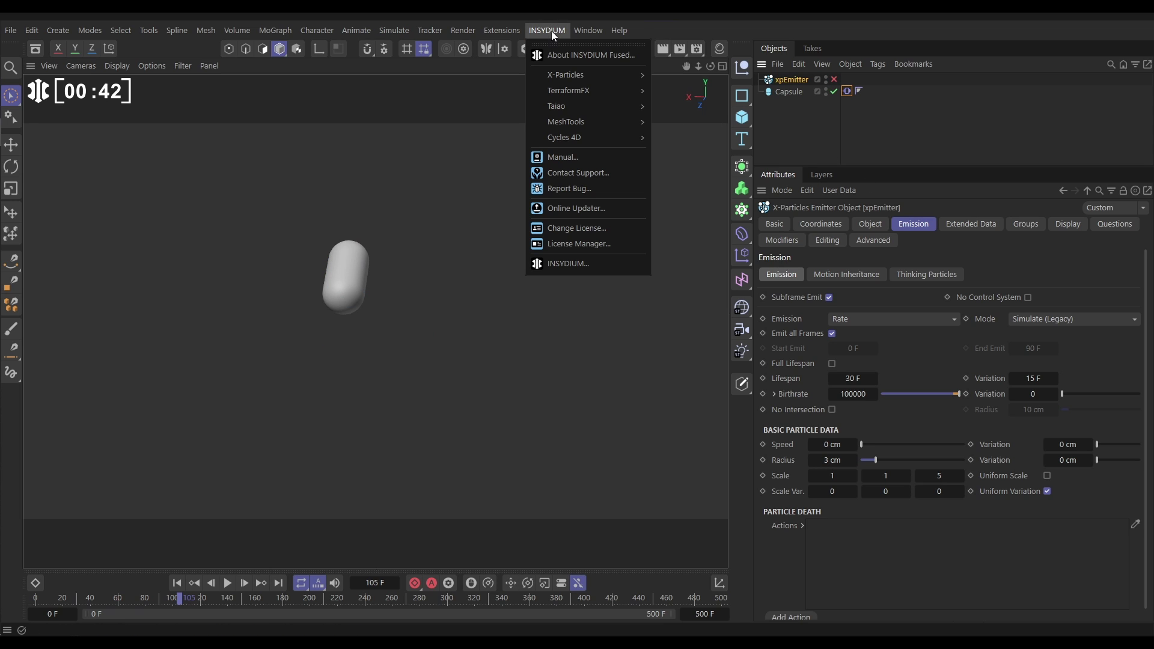
pyautogui.moveTo(555, 76)
pyautogui.moveTo(675, 247)
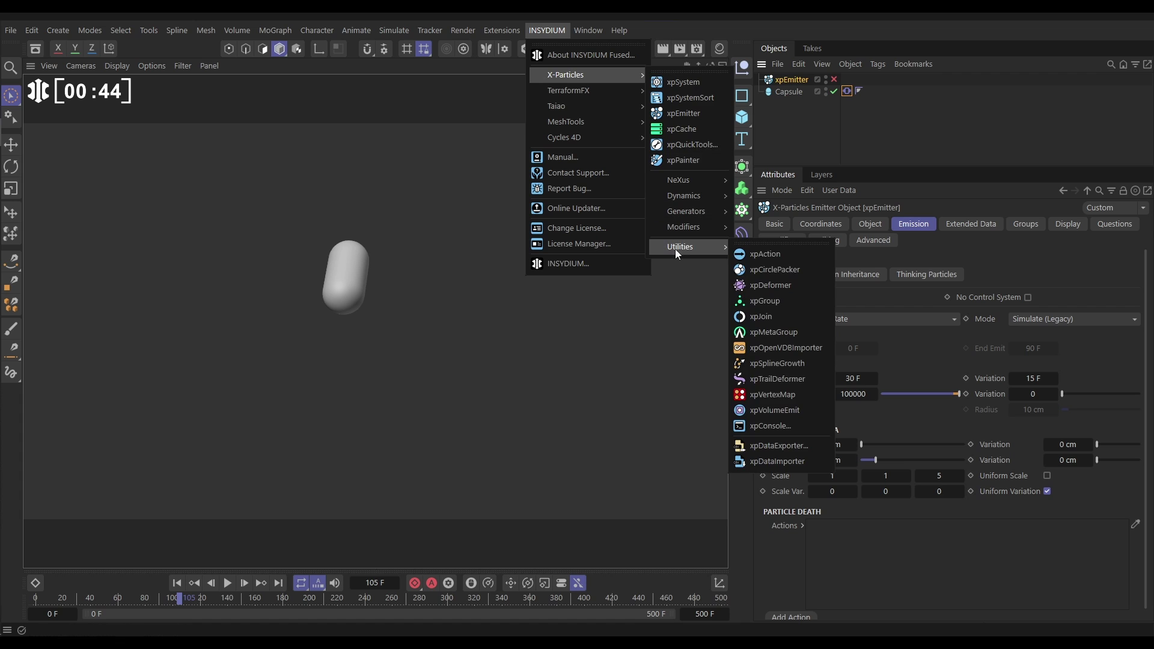
pyautogui.click(779, 395)
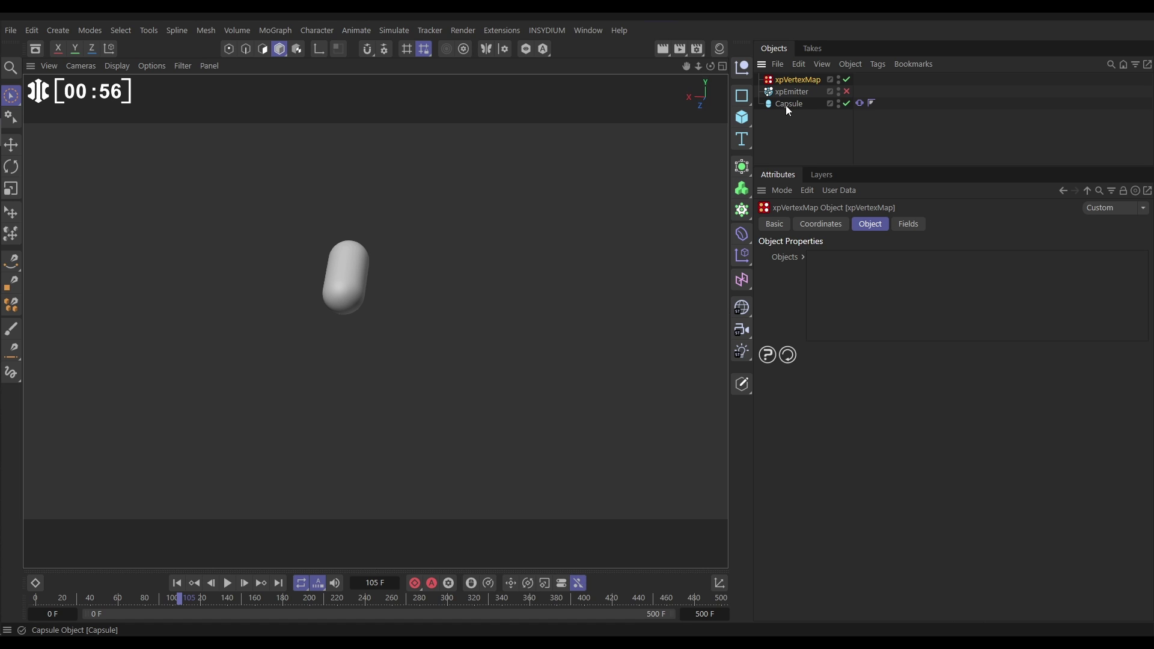
# Step: Add the Capsule to xpVertexMap's Objects list, creating its VMSource vertex map tag
pyautogui.moveTo(788, 109); pyautogui.dragTo(843, 271)
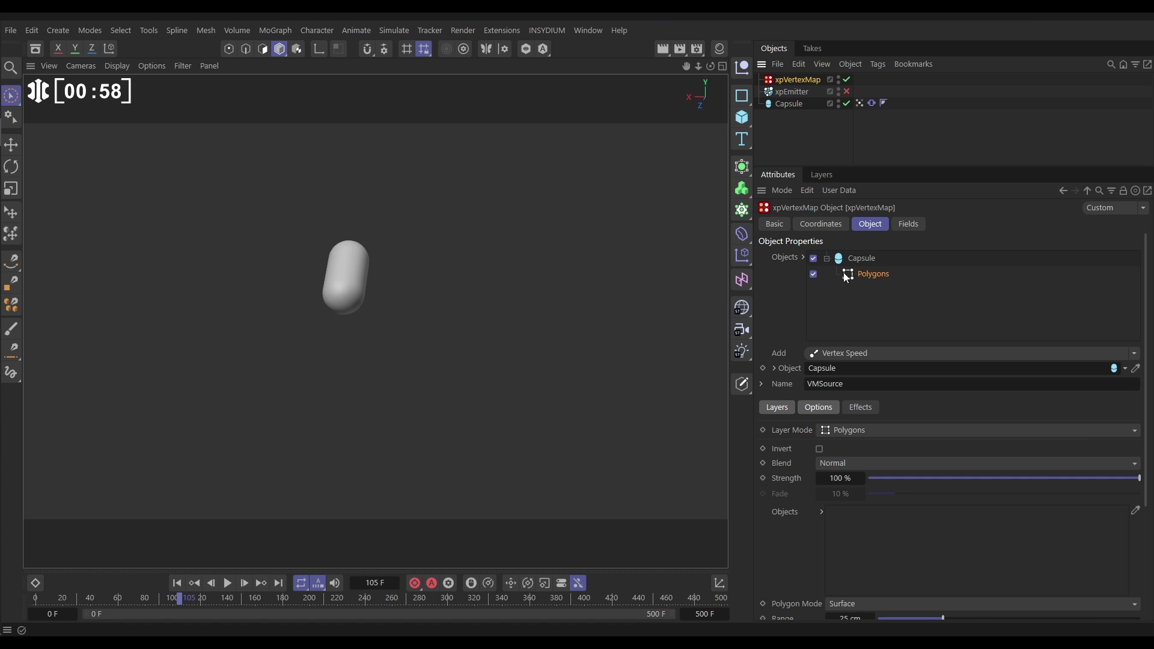
pyautogui.click(860, 104)
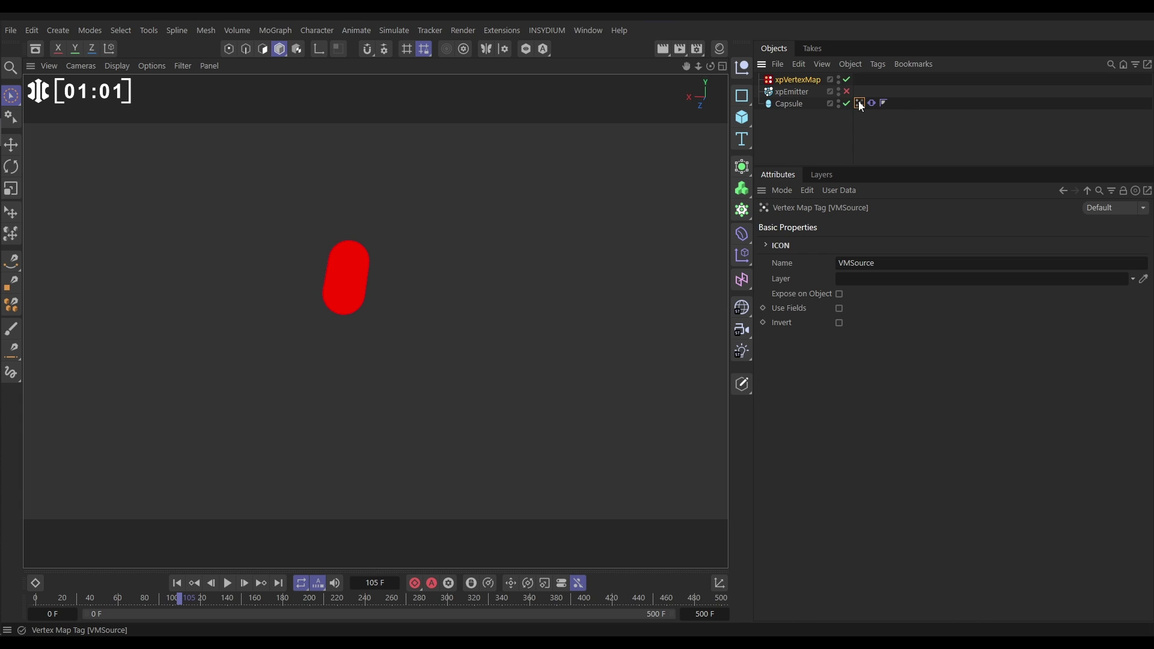
pyautogui.click(806, 84)
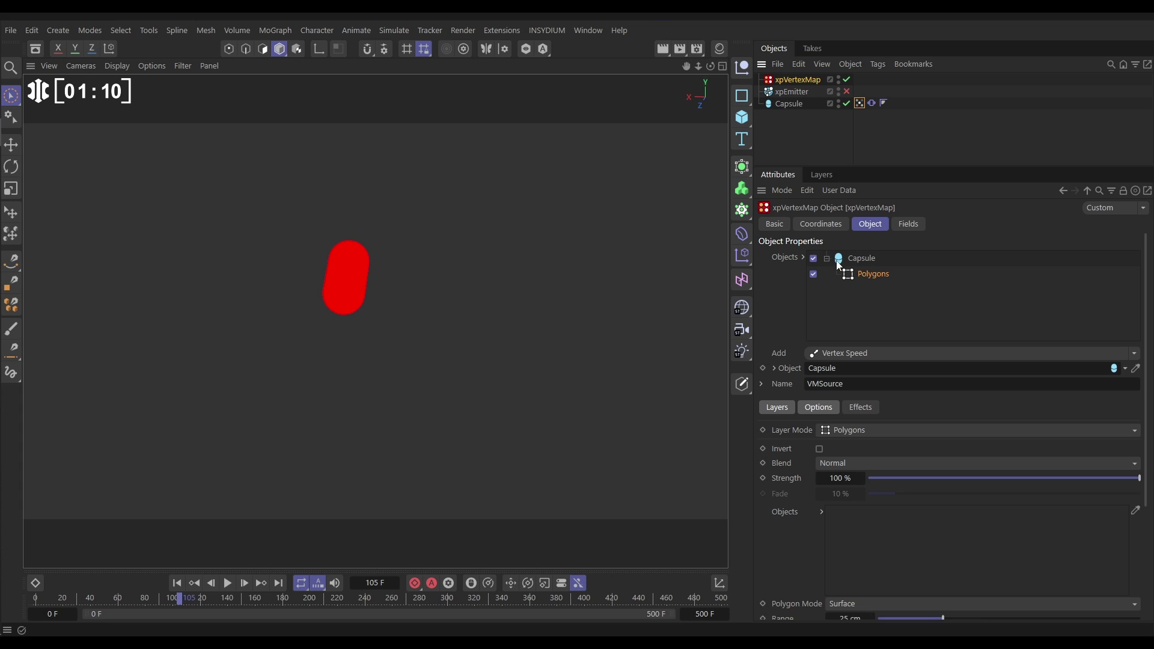
# Step: Delete the Capsule's Polygons layer and add a Vertex Speed layer in its place
pyautogui.press('Delete')
pyautogui.click(870, 266)
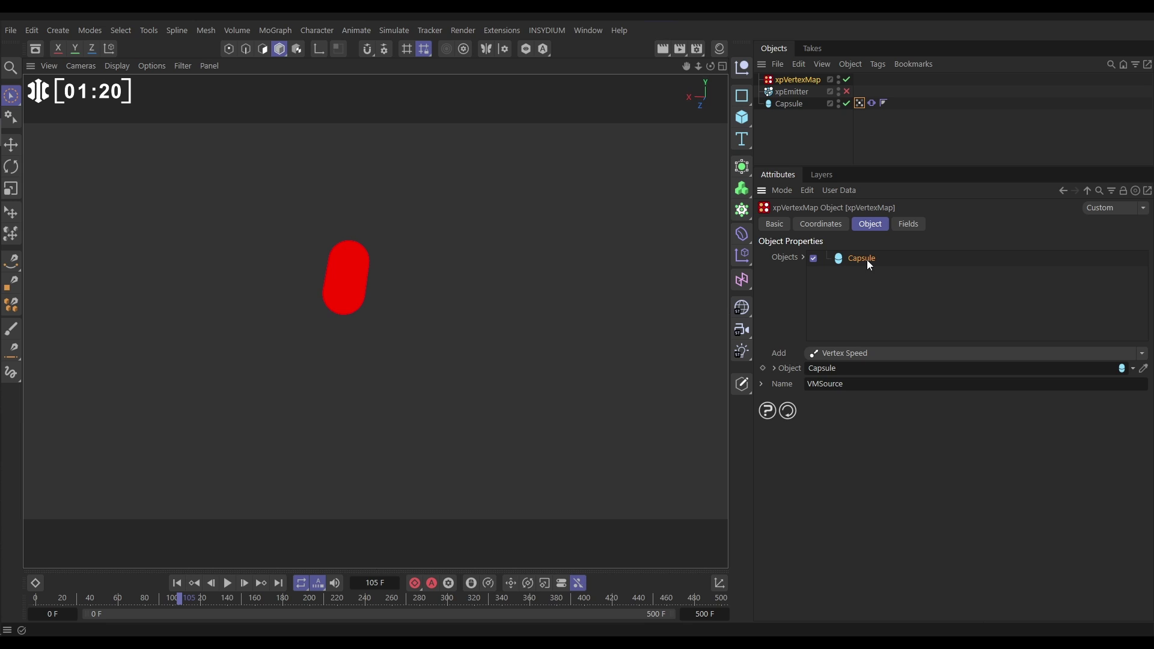
pyautogui.click(1144, 354)
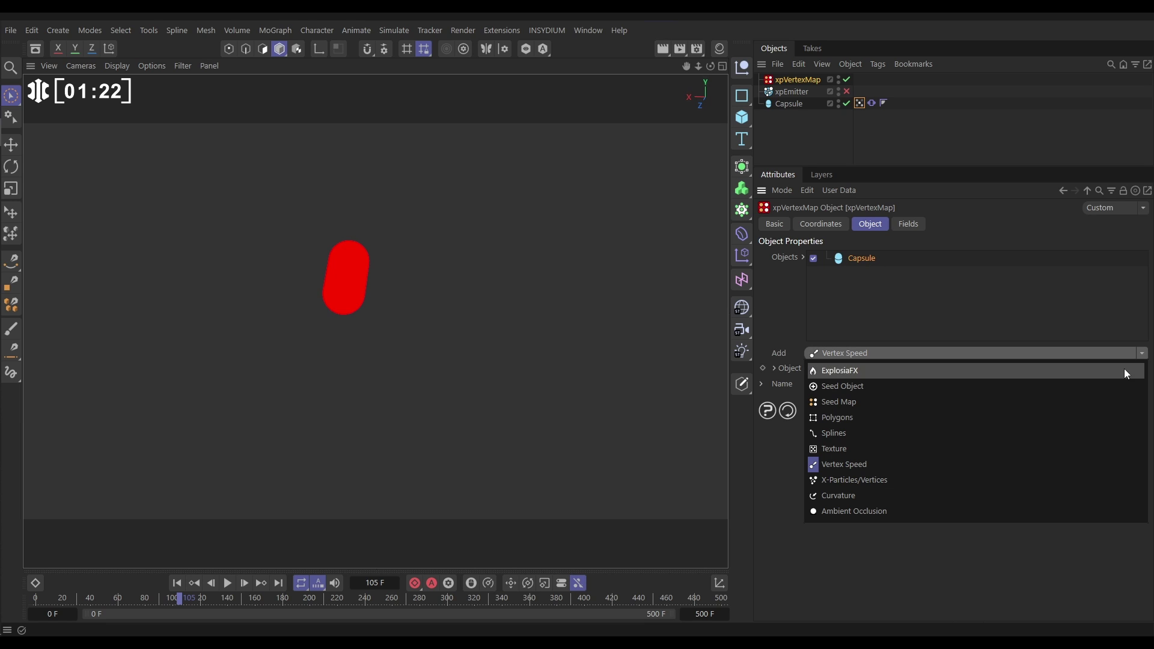
pyautogui.click(840, 465)
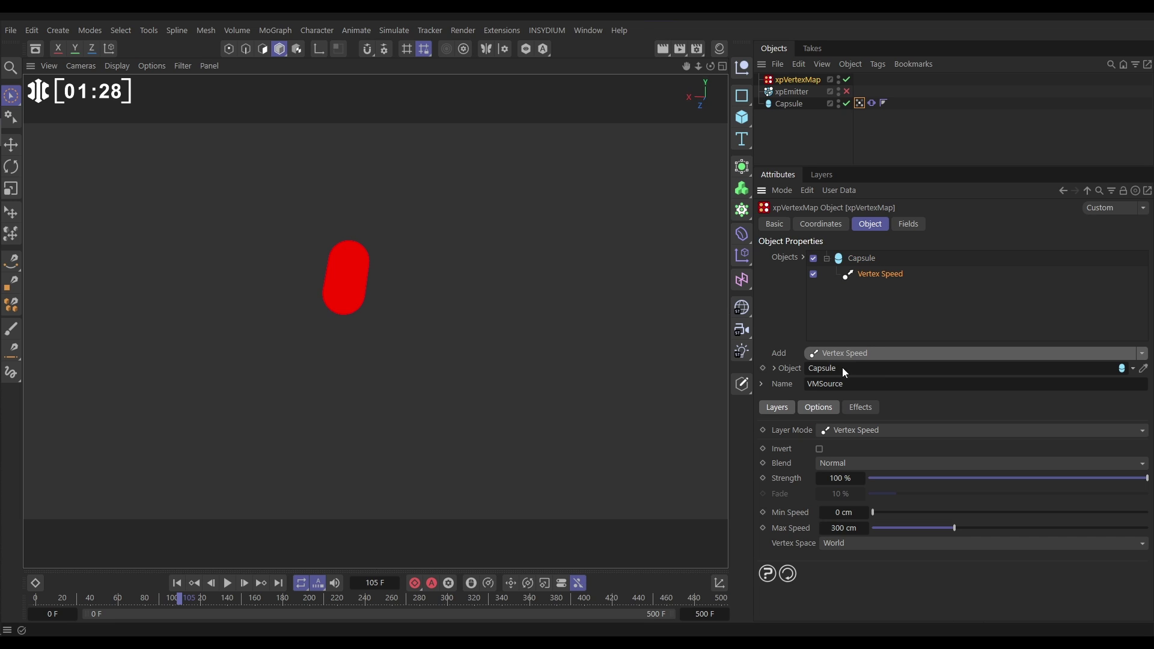
pyautogui.click(784, 410)
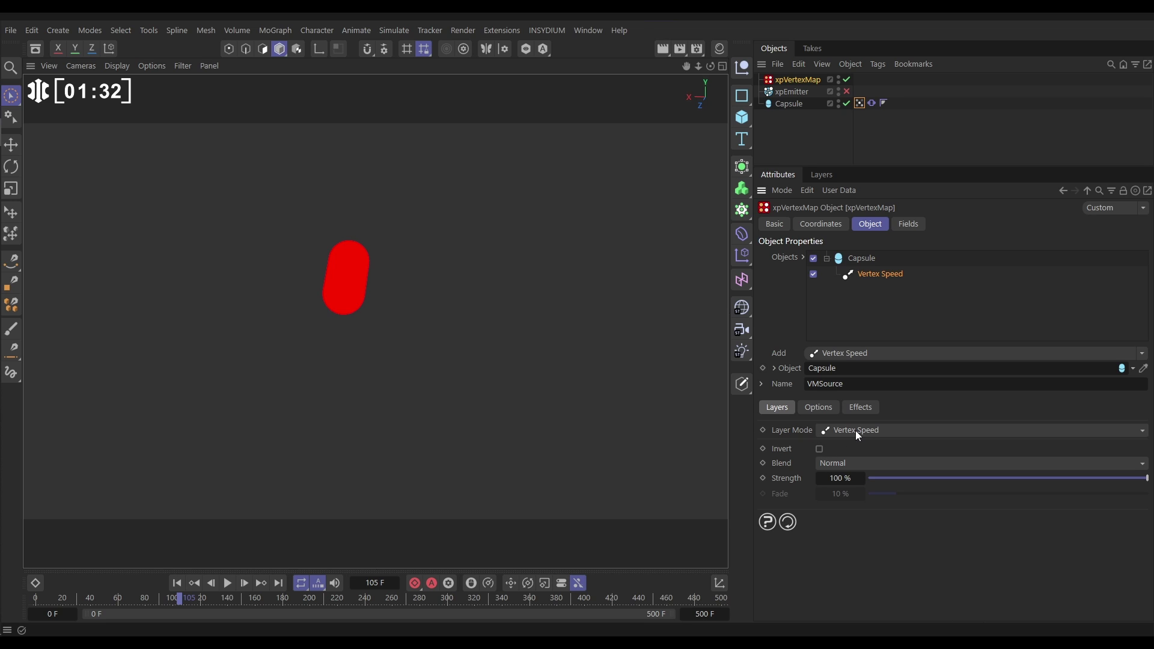
# Step: Show the Vertex Speed options and play from frame 0 to preview the speed colouring
pyautogui.click(819, 409)
pyautogui.click(175, 584)
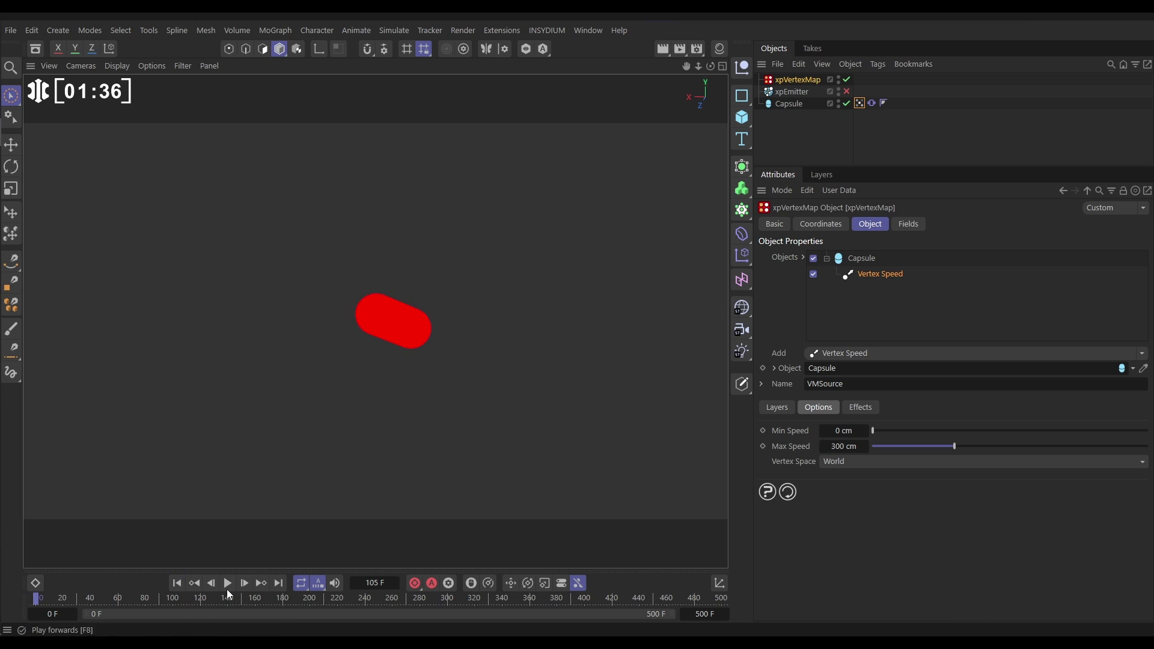
pyautogui.click(226, 585)
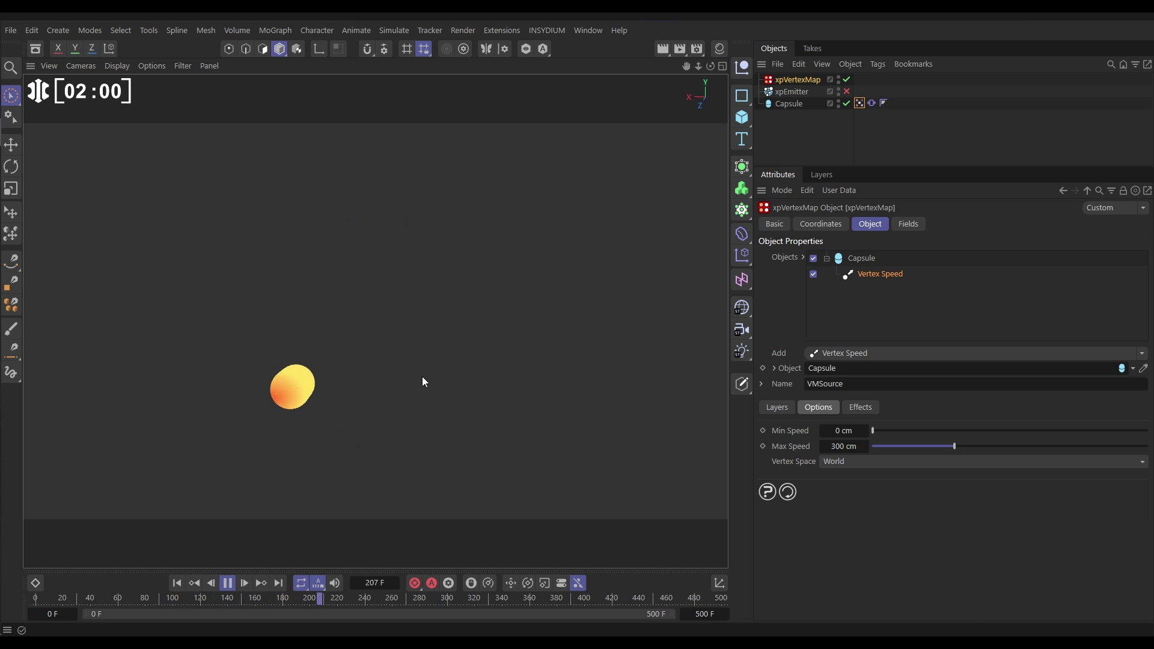
# Step: Set the Vertex Speed limits to Min 277 cm and Max 1000 cm, then stop playback
pyautogui.moveTo(955, 447); pyautogui.dragTo(987, 447)
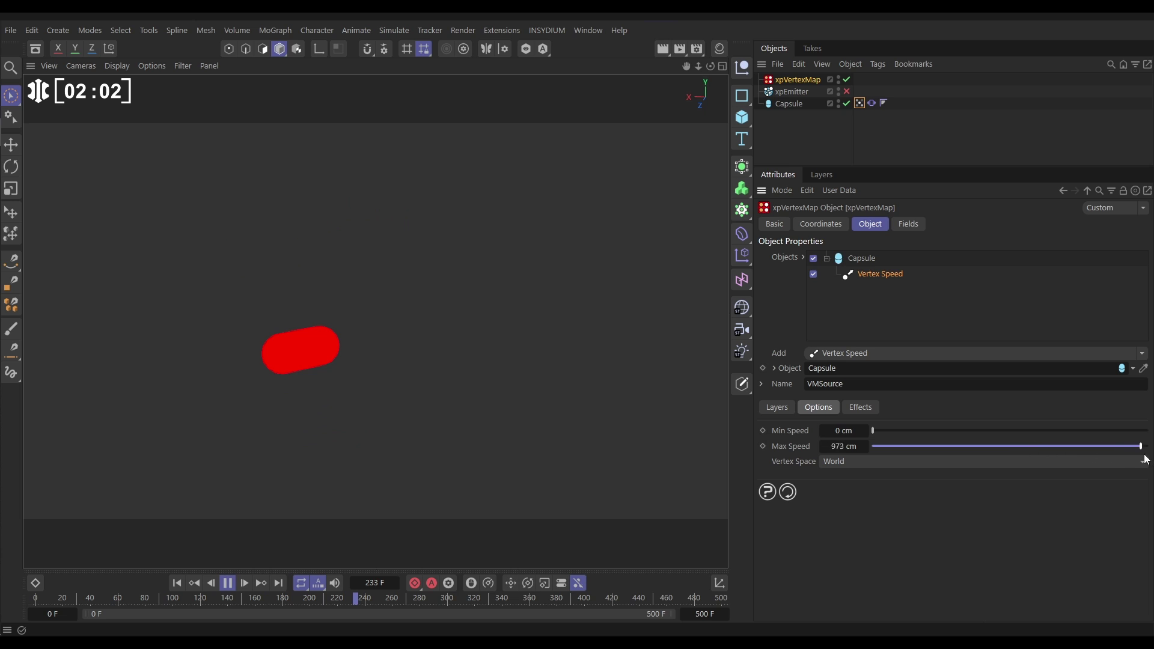
pyautogui.moveTo(1145, 458); pyautogui.dragTo(1149, 458)
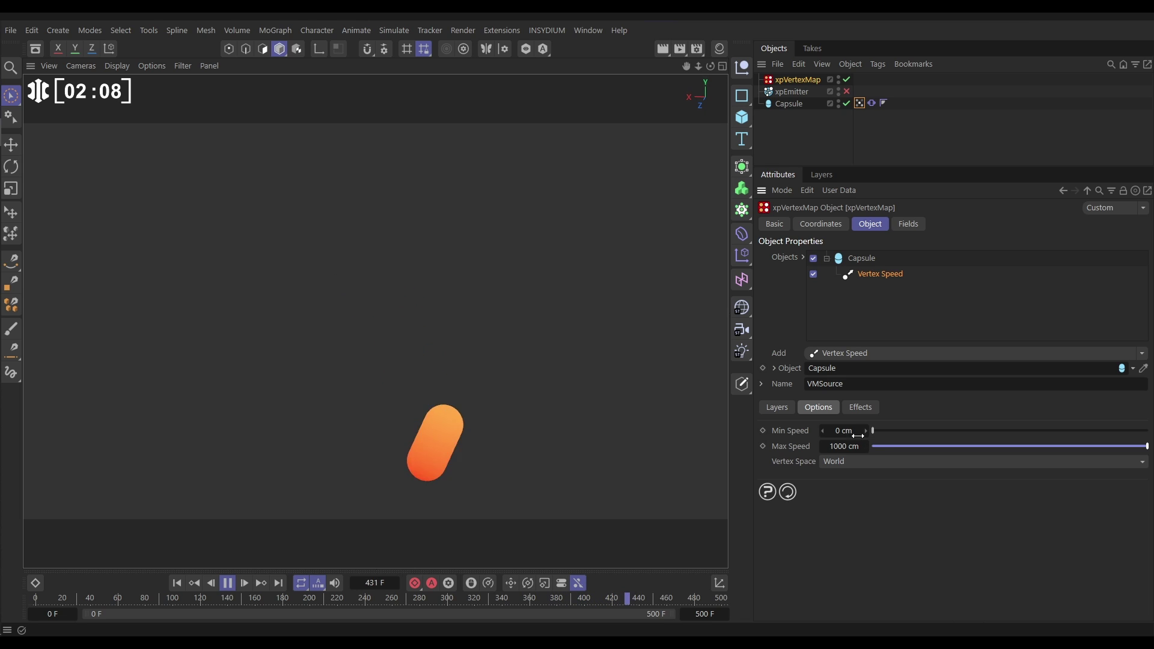
pyautogui.moveTo(882, 432); pyautogui.dragTo(951, 433)
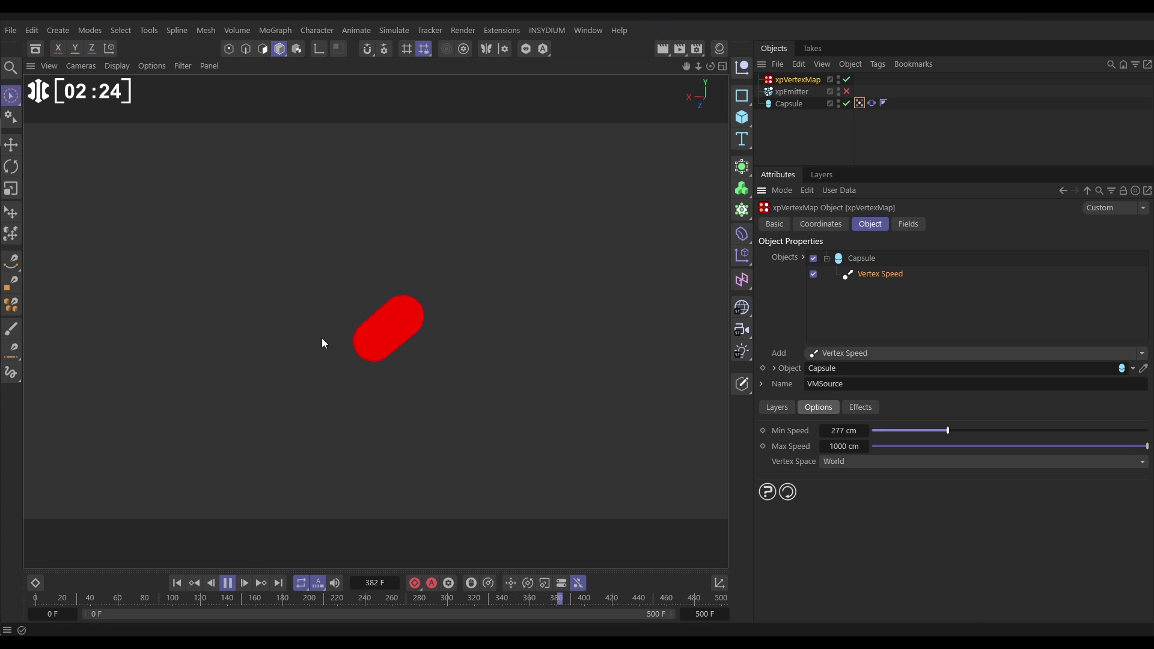
pyautogui.click(228, 583)
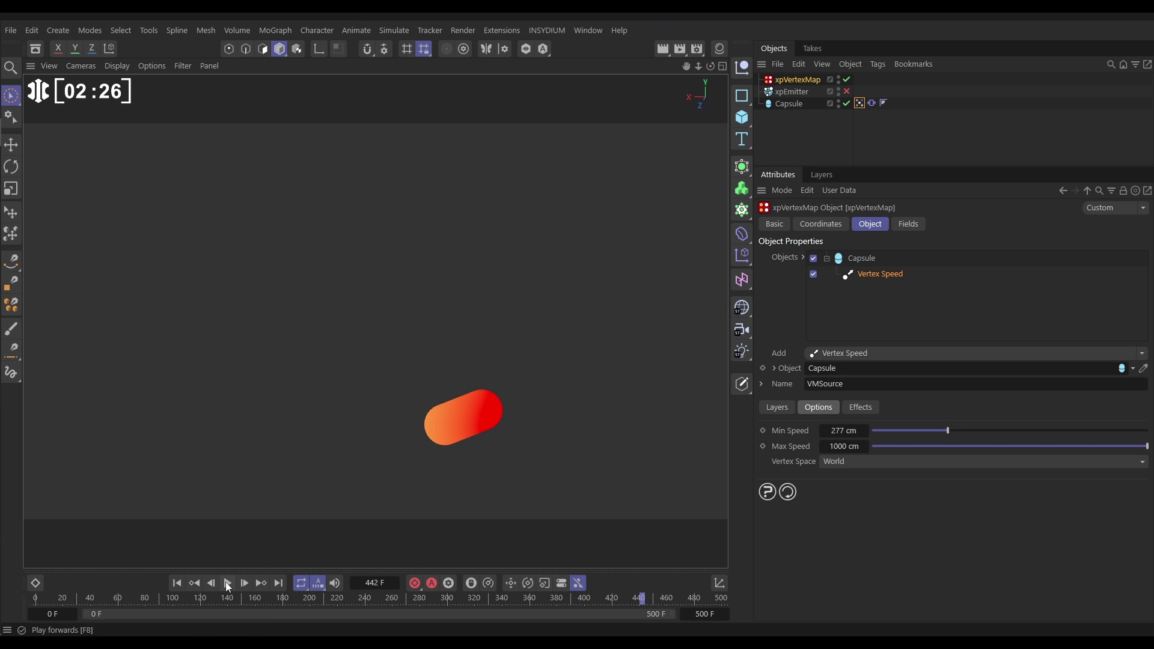
pyautogui.click(817, 122)
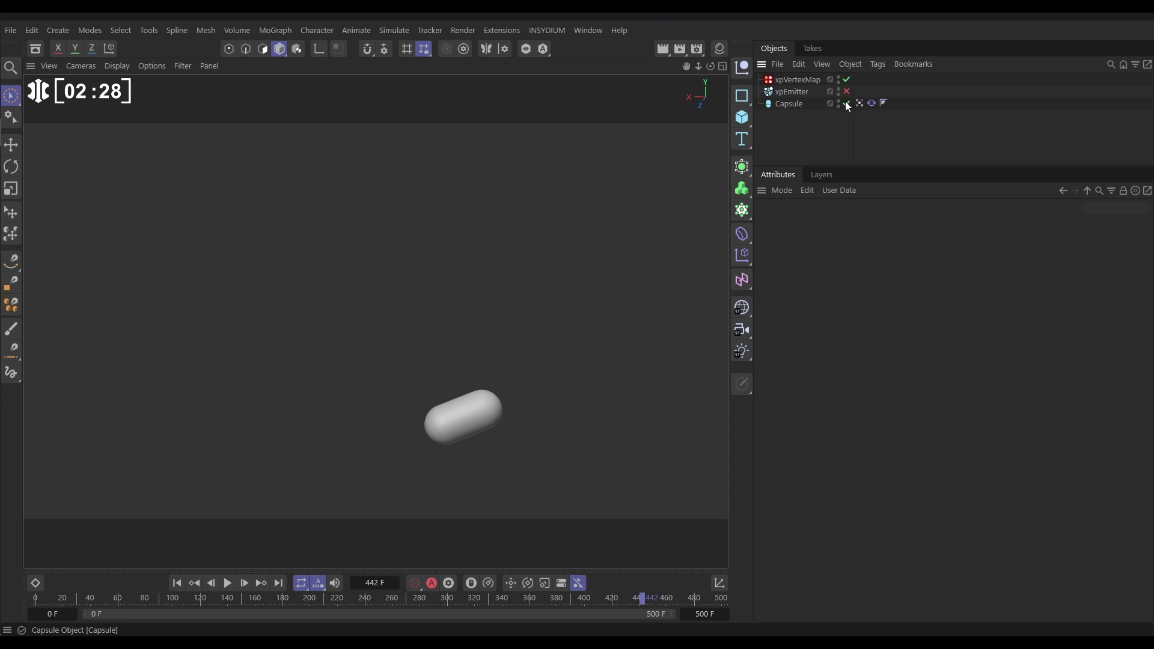
# Step: Set the xpEmitter's source to the VMSource vertex map with a 31% threshold
pyautogui.click(792, 92)
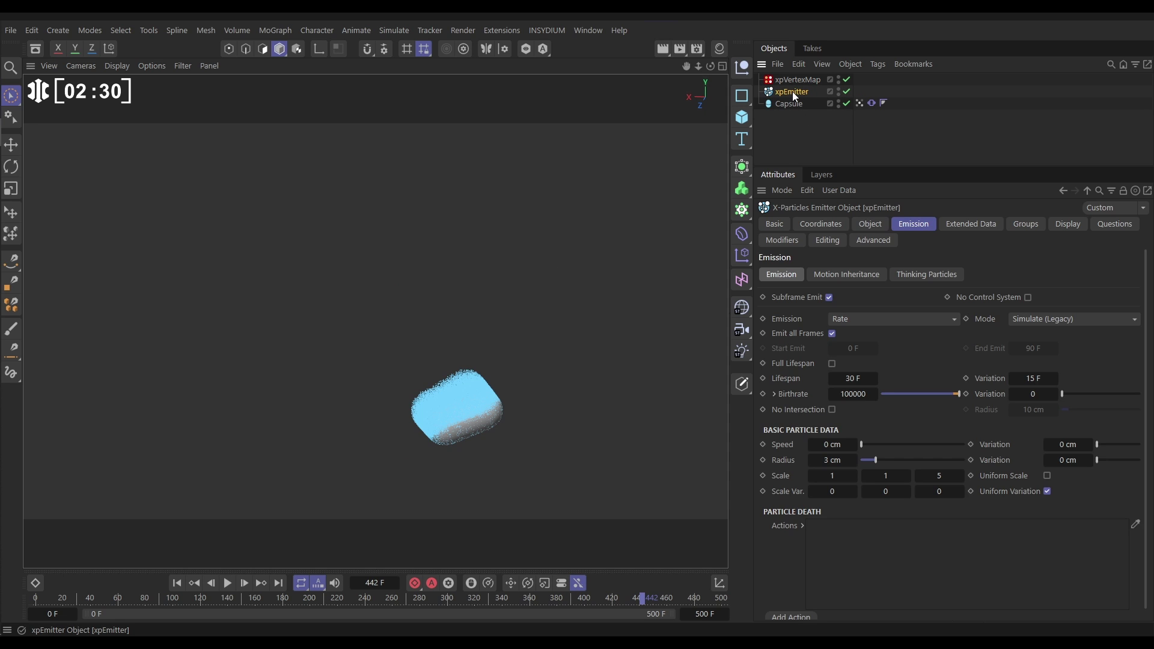
pyautogui.click(870, 224)
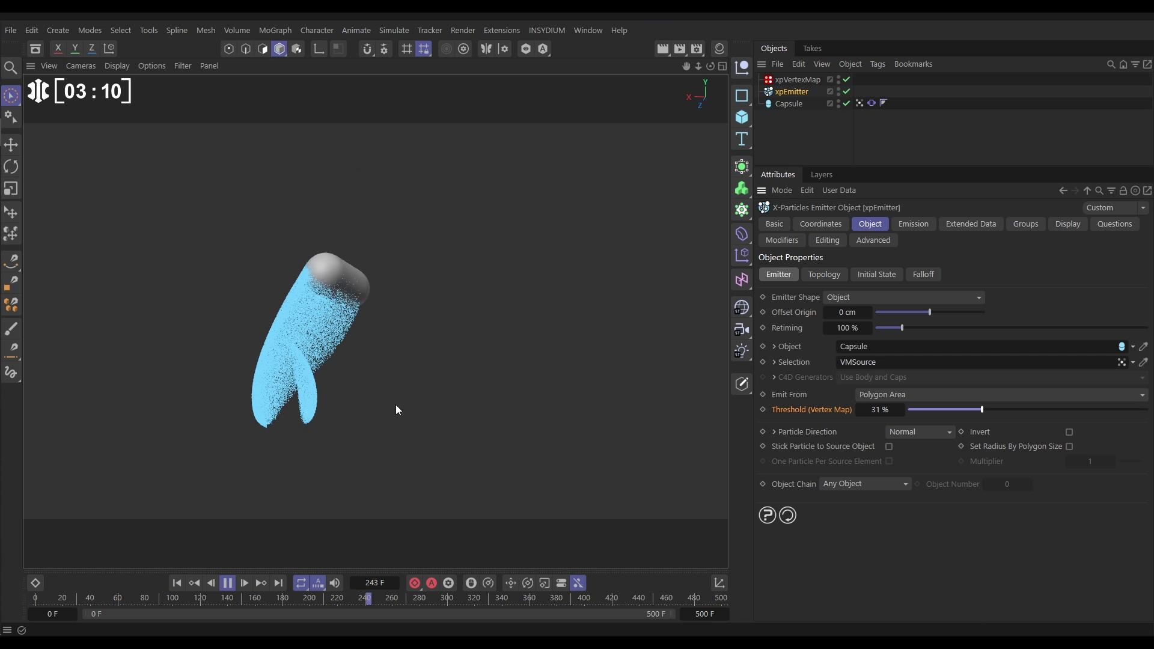
# Step: Turn on the emitter's Motion Inheritance with Speed Blend at 60%, then stop playback
pyautogui.click(911, 223)
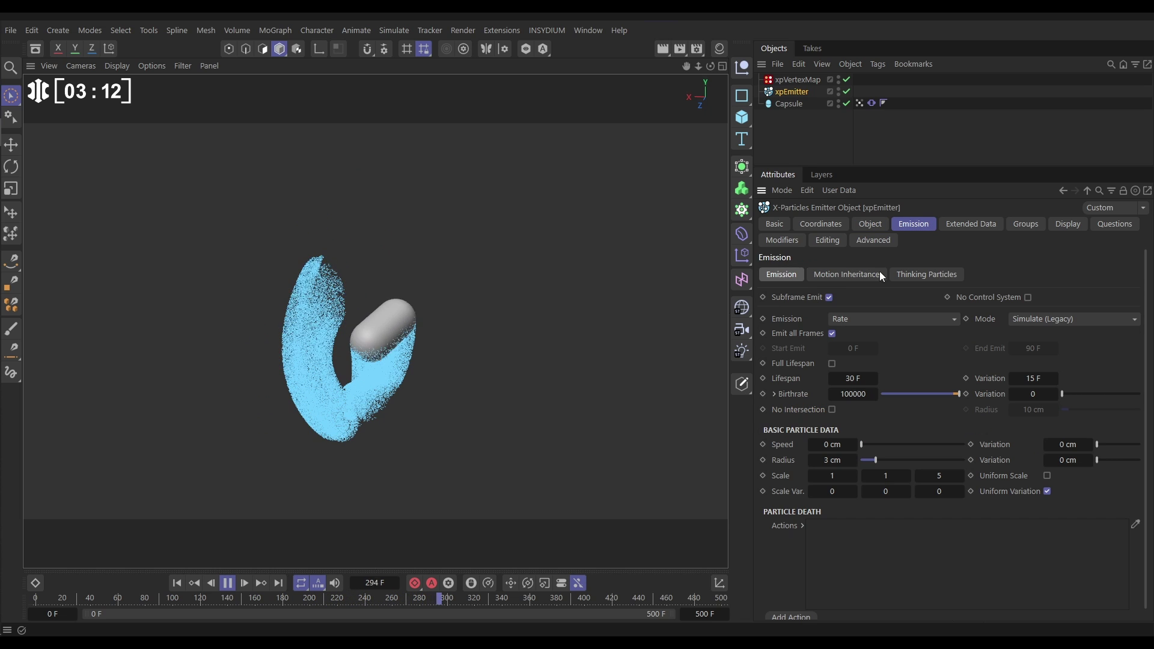
pyautogui.click(847, 275)
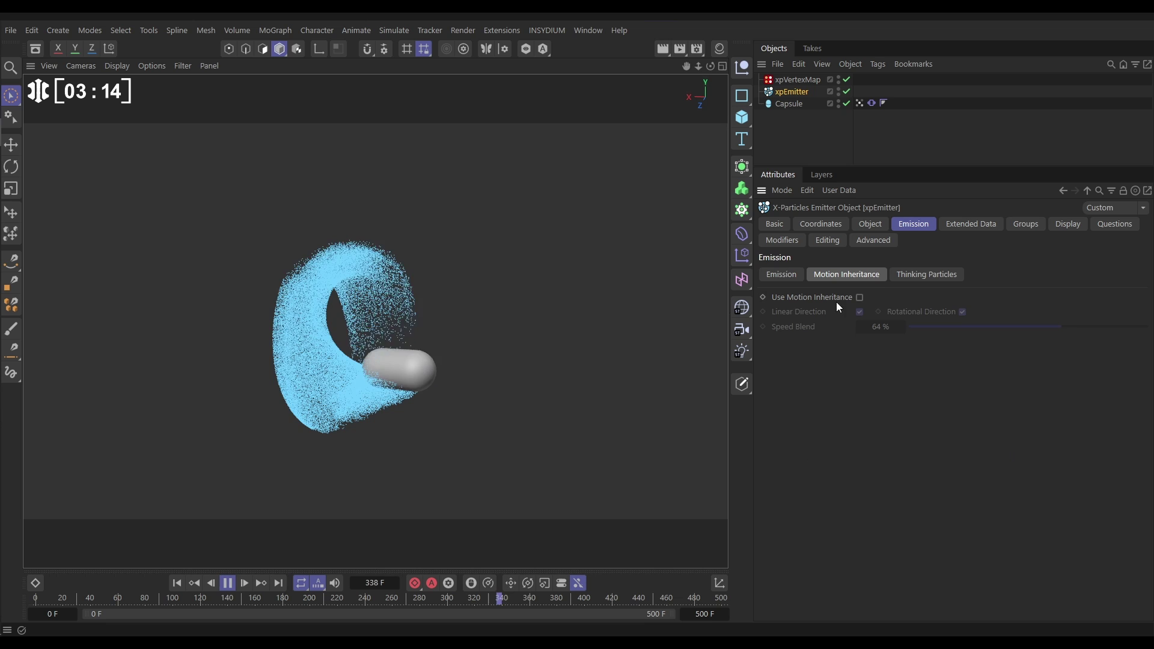
pyautogui.click(860, 297)
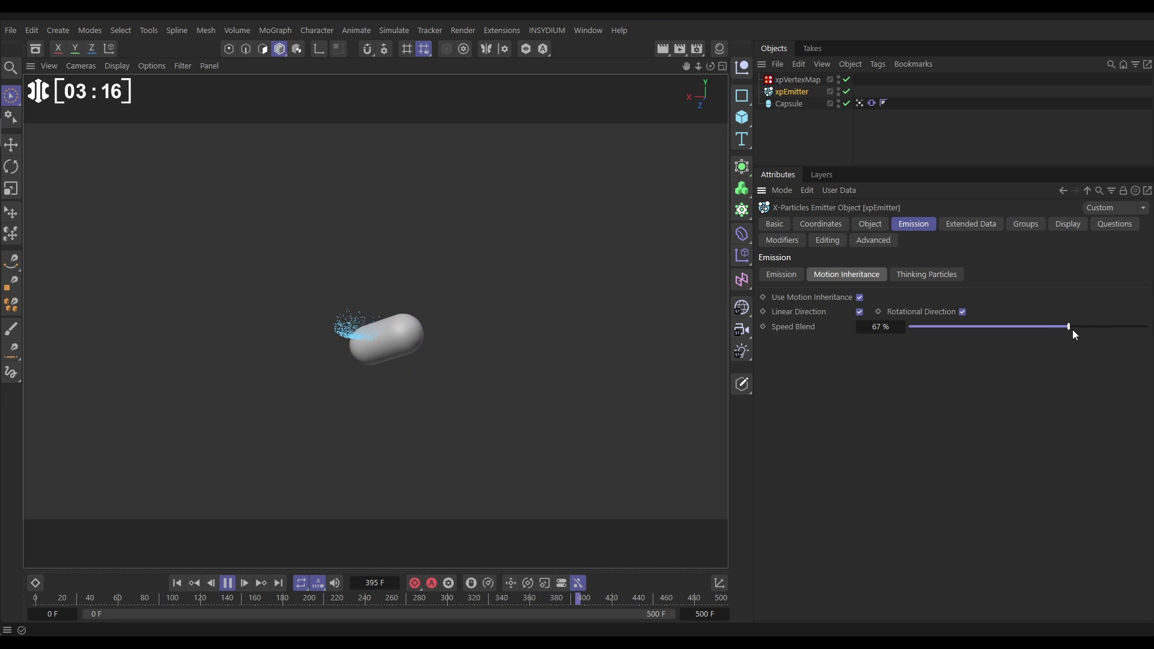
pyautogui.moveTo(1073, 329); pyautogui.dragTo(1060, 336)
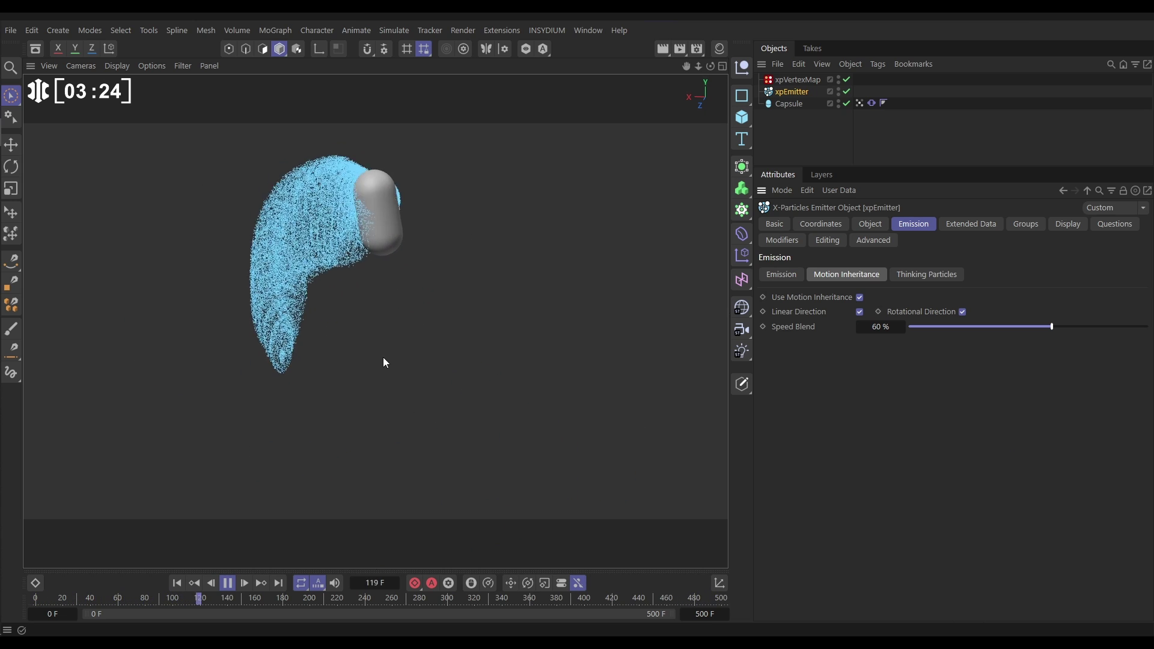
pyautogui.click(227, 583)
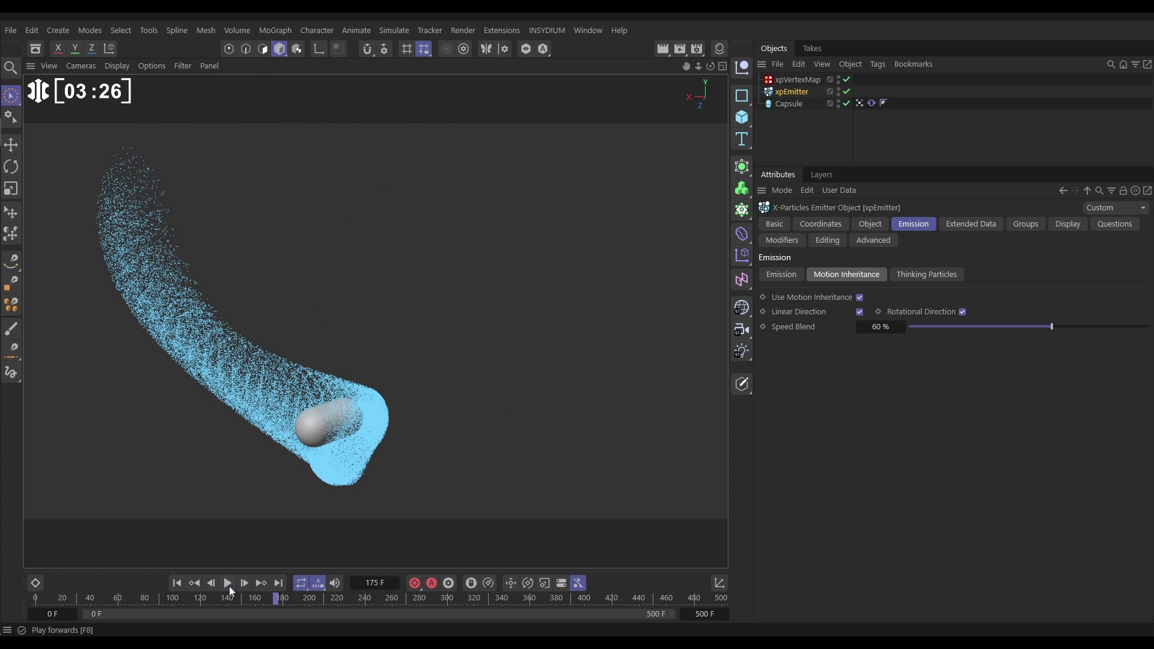
# Step: Add an xpTurbulence modifier from X-Particles > Modifiers > Motion
pyautogui.click(545, 30)
pyautogui.moveTo(581, 76)
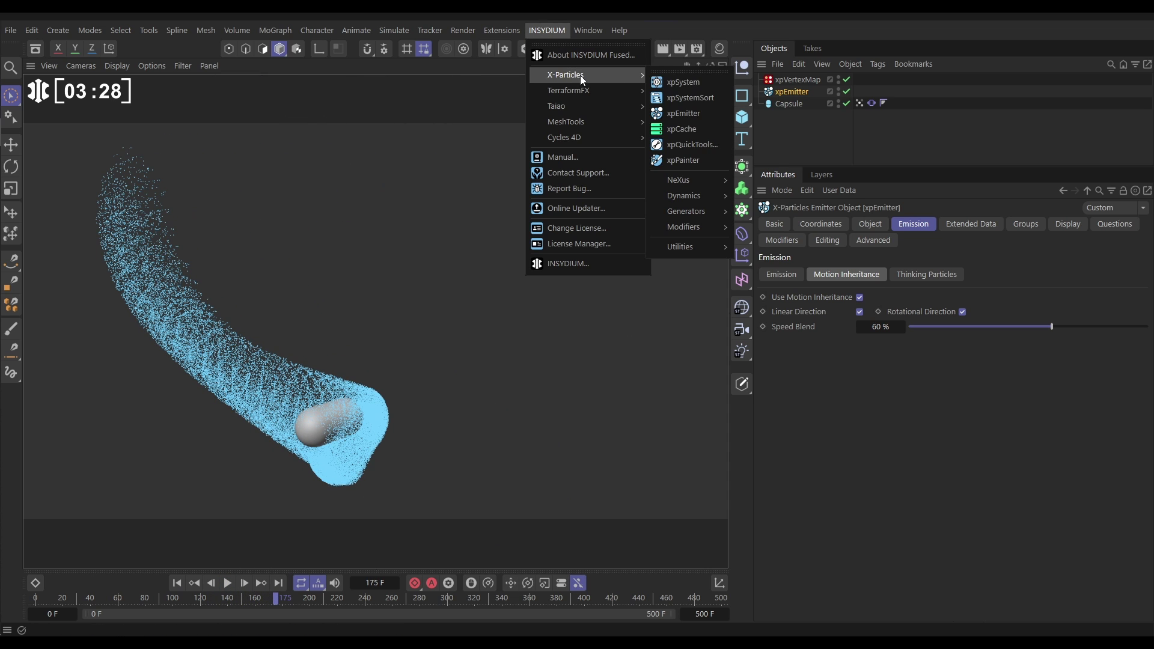
pyautogui.moveTo(684, 227)
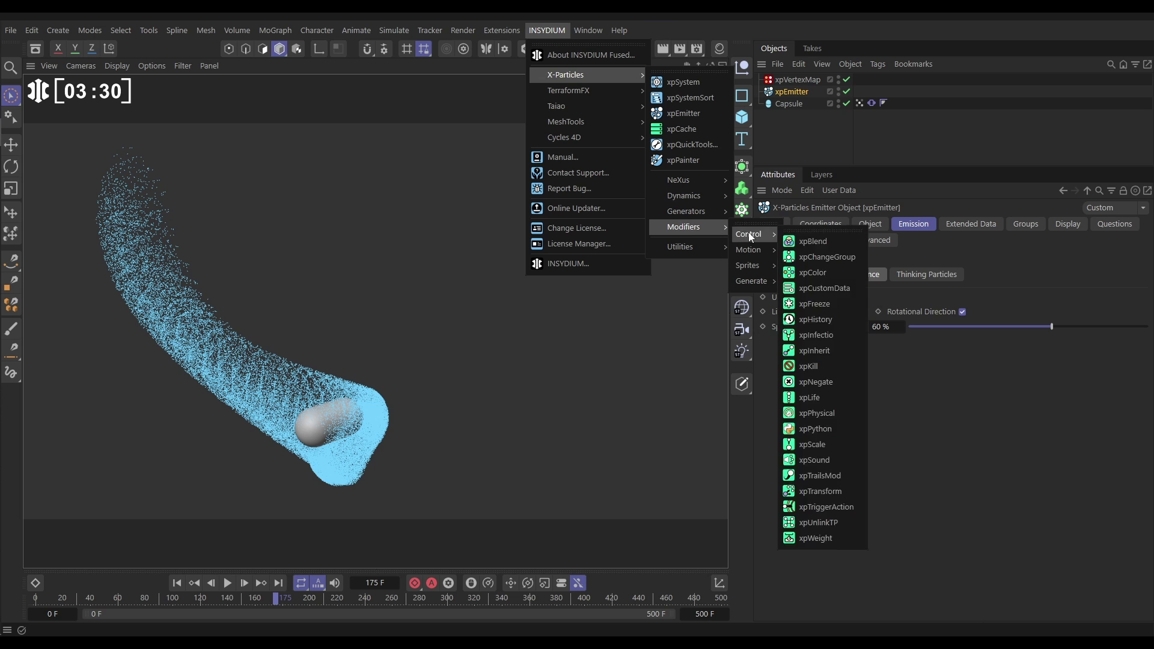
pyautogui.moveTo(752, 249)
pyautogui.click(822, 569)
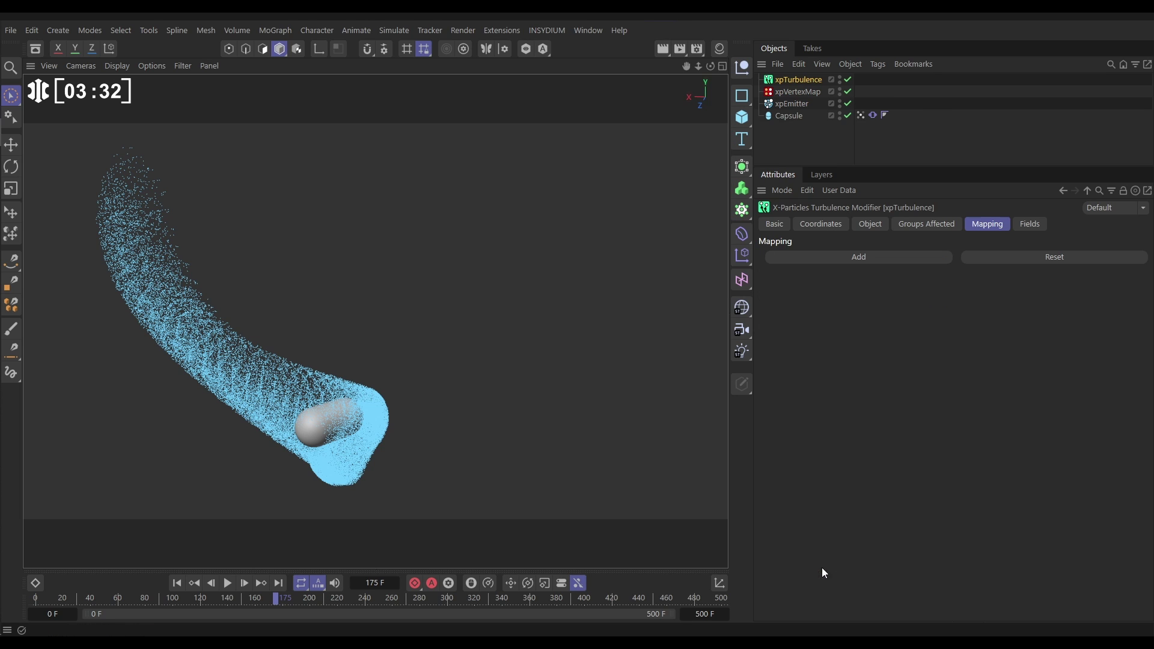
# Step: Set the turbulence to fBm noise, 130% Scale and Strength 24, then rewind to frame 0
pyautogui.click(877, 225)
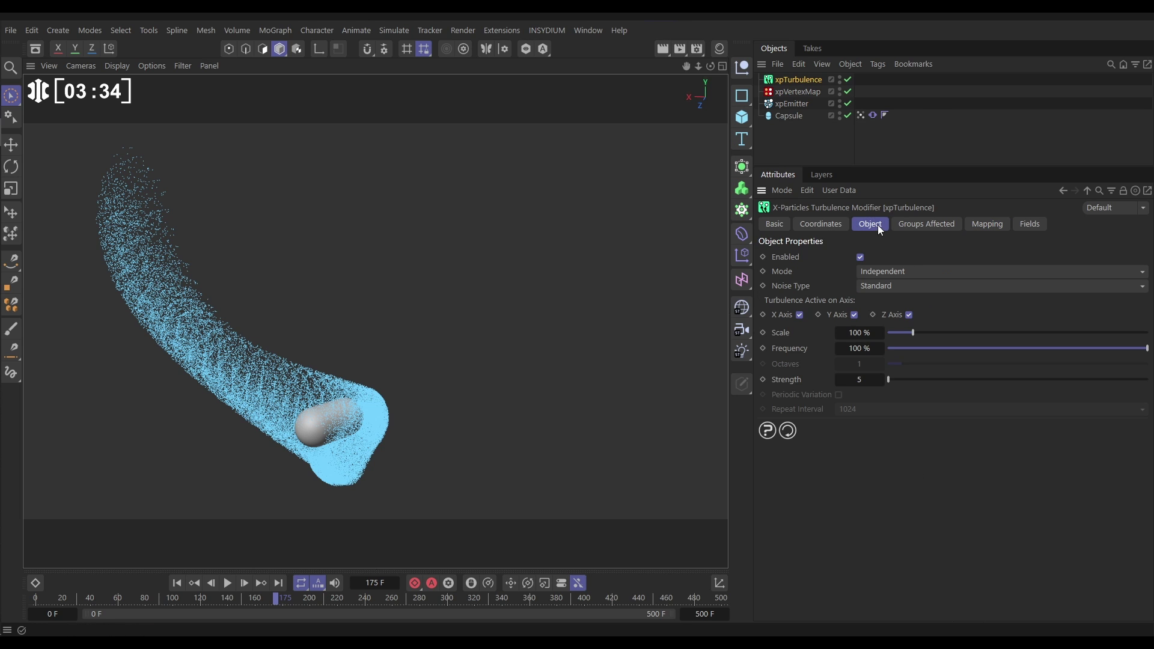
pyautogui.click(881, 287)
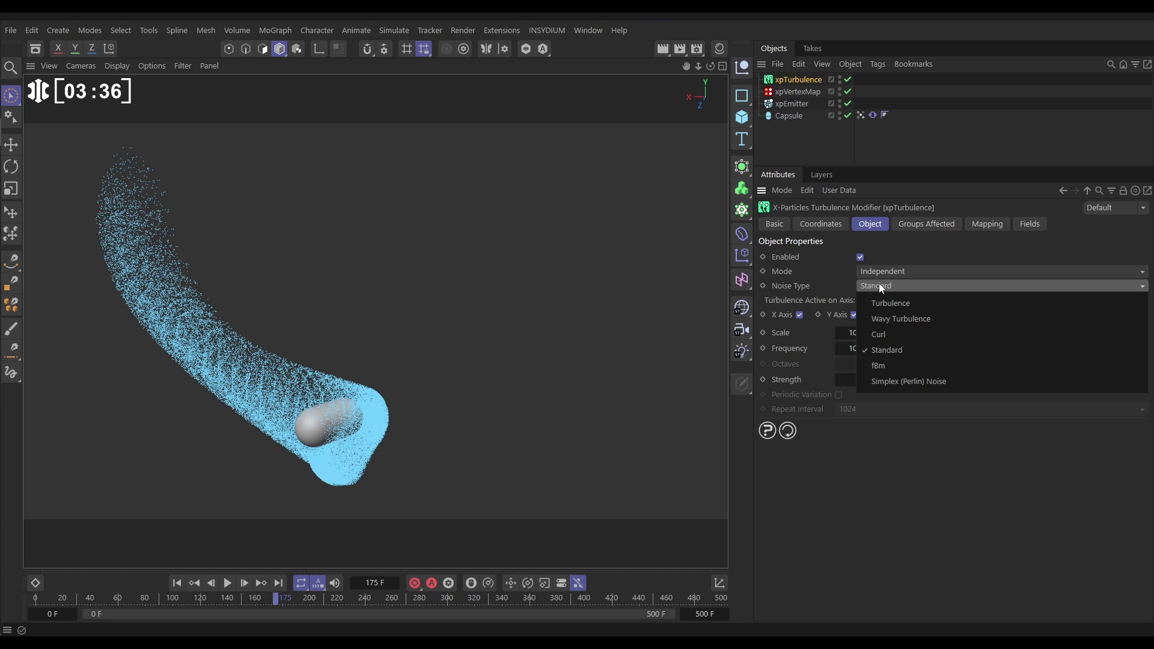
pyautogui.click(888, 365)
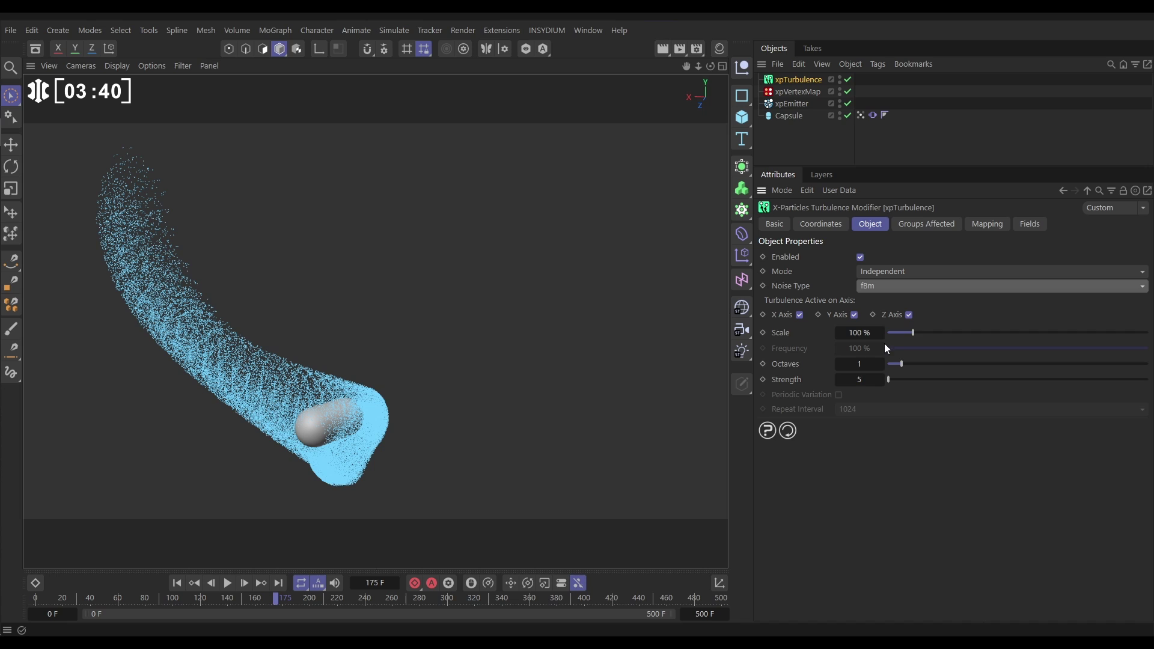
pyautogui.moveTo(913, 333); pyautogui.dragTo(918, 332)
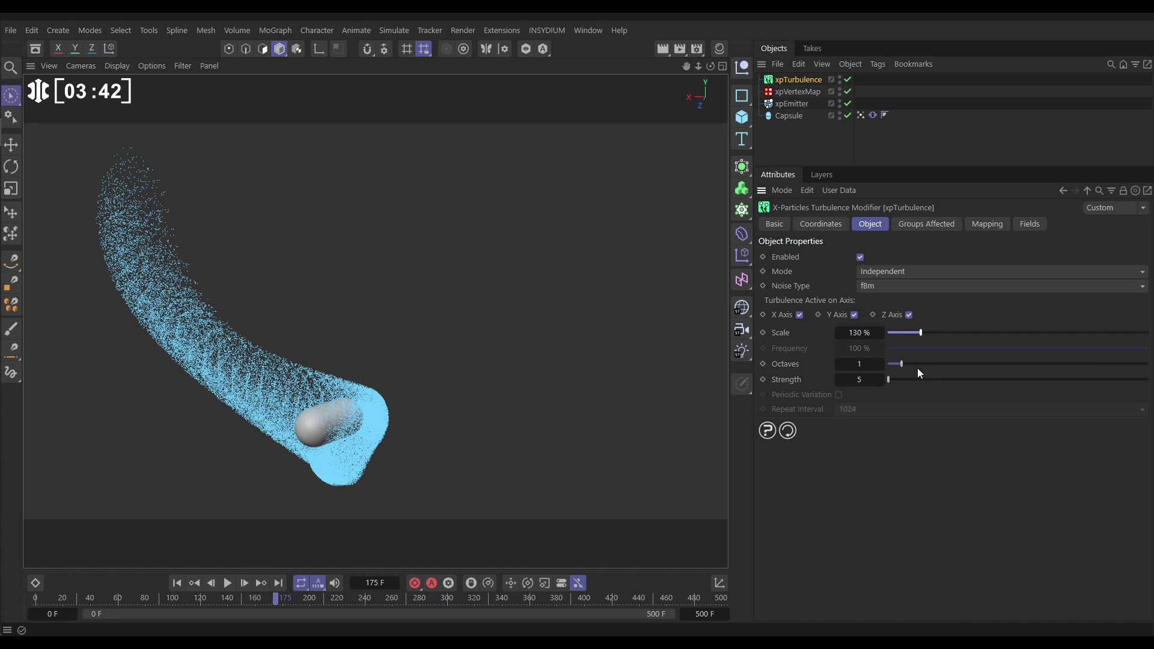
pyautogui.moveTo(893, 381); pyautogui.dragTo(894, 381)
pyautogui.click(175, 582)
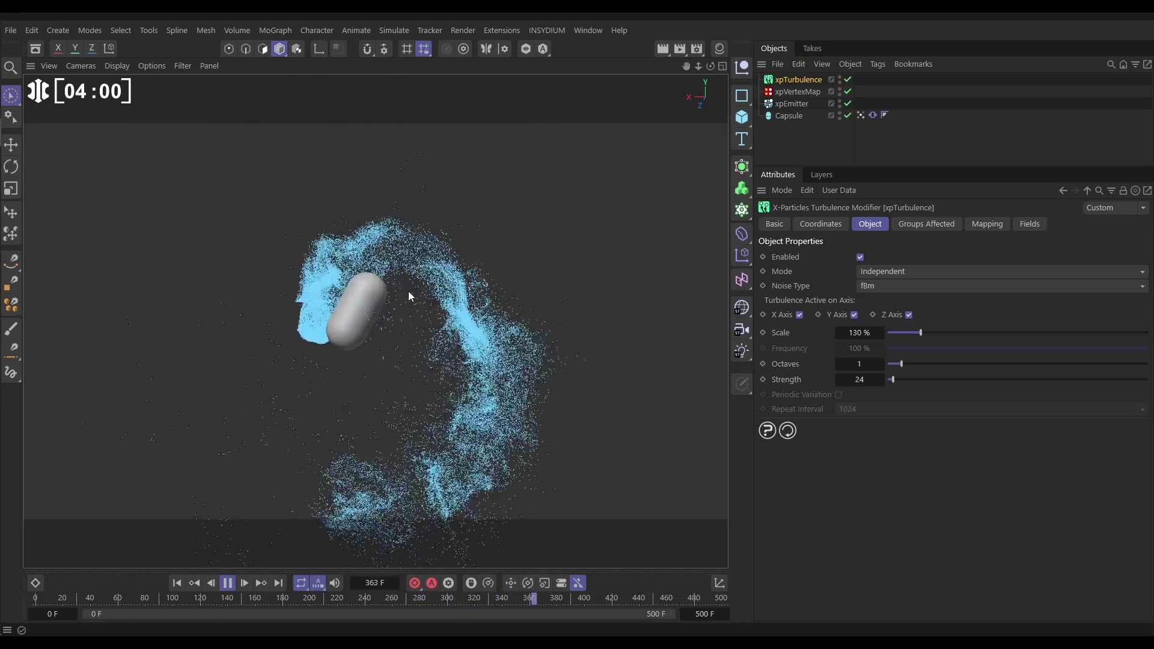
# Step: Check the Mat material's Luka noise colour texture at 600% scale, then drag Mat onto the Capsule
pyautogui.click(719, 49)
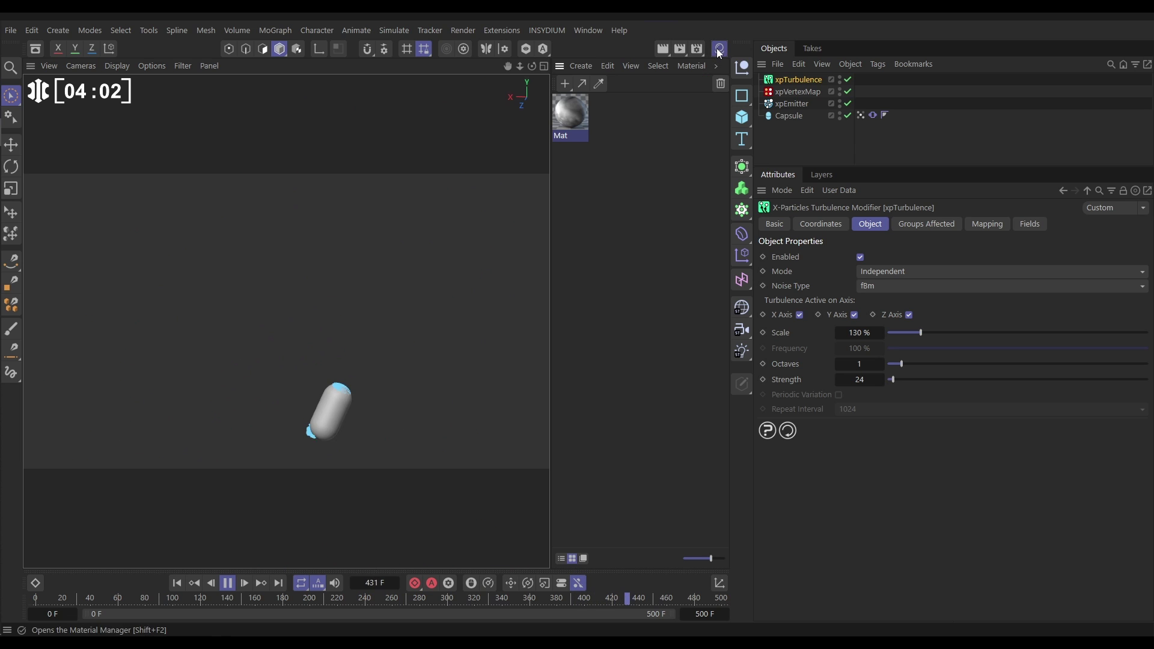
pyautogui.click(571, 110)
pyautogui.doubleClick(572, 109)
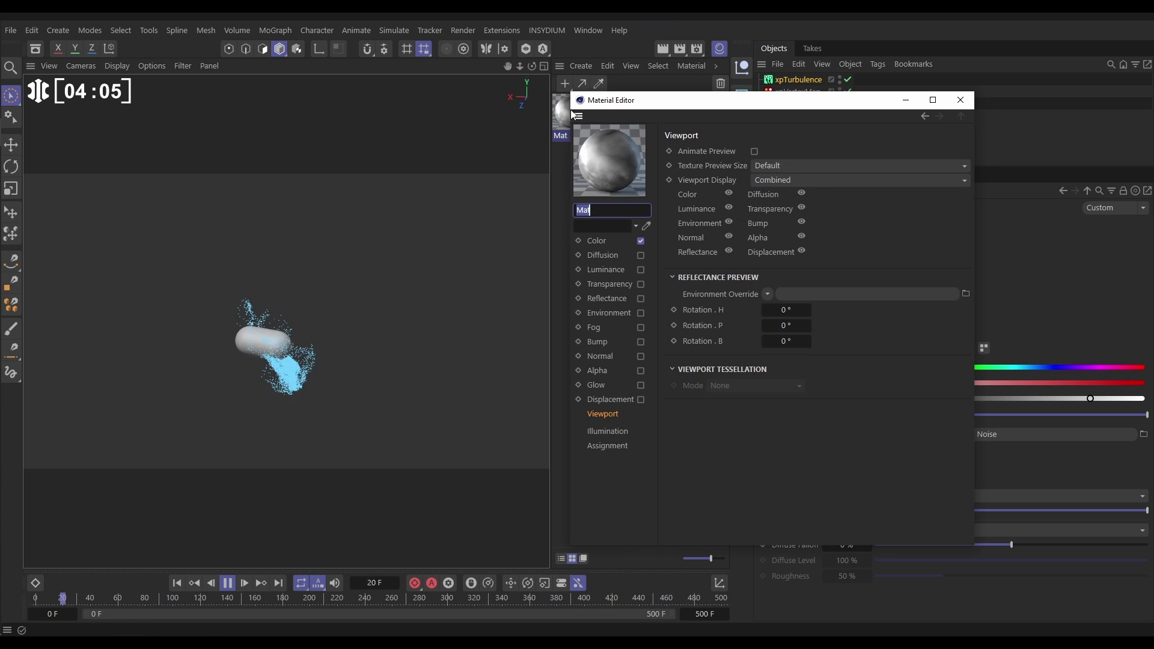
pyautogui.click(598, 241)
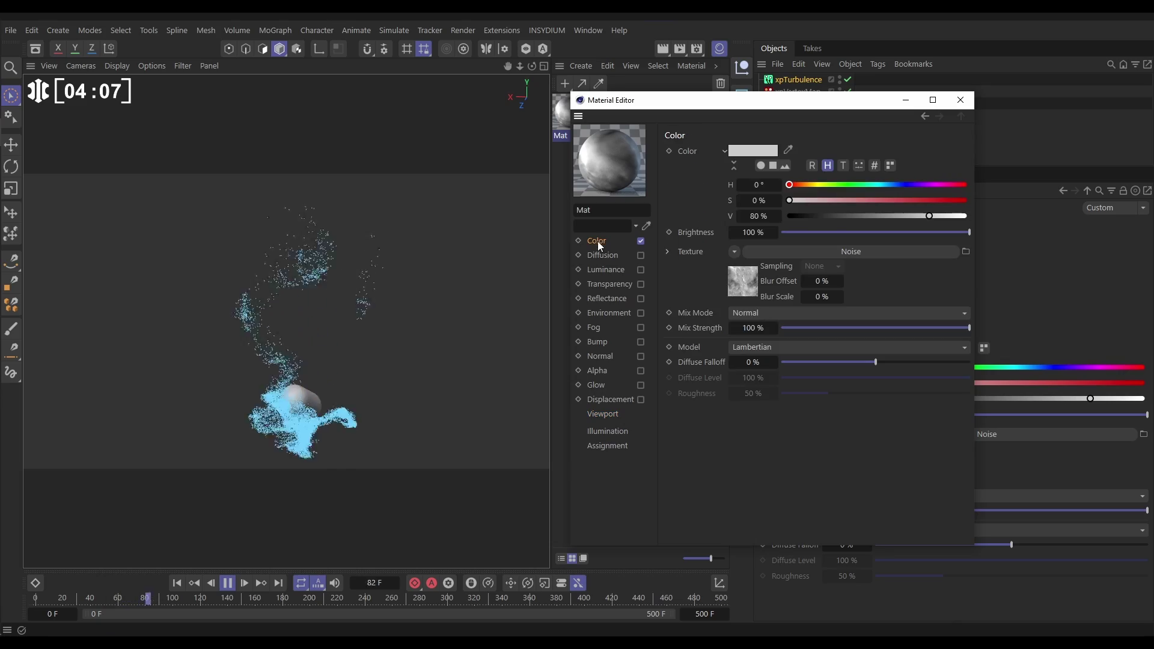
pyautogui.click(742, 276)
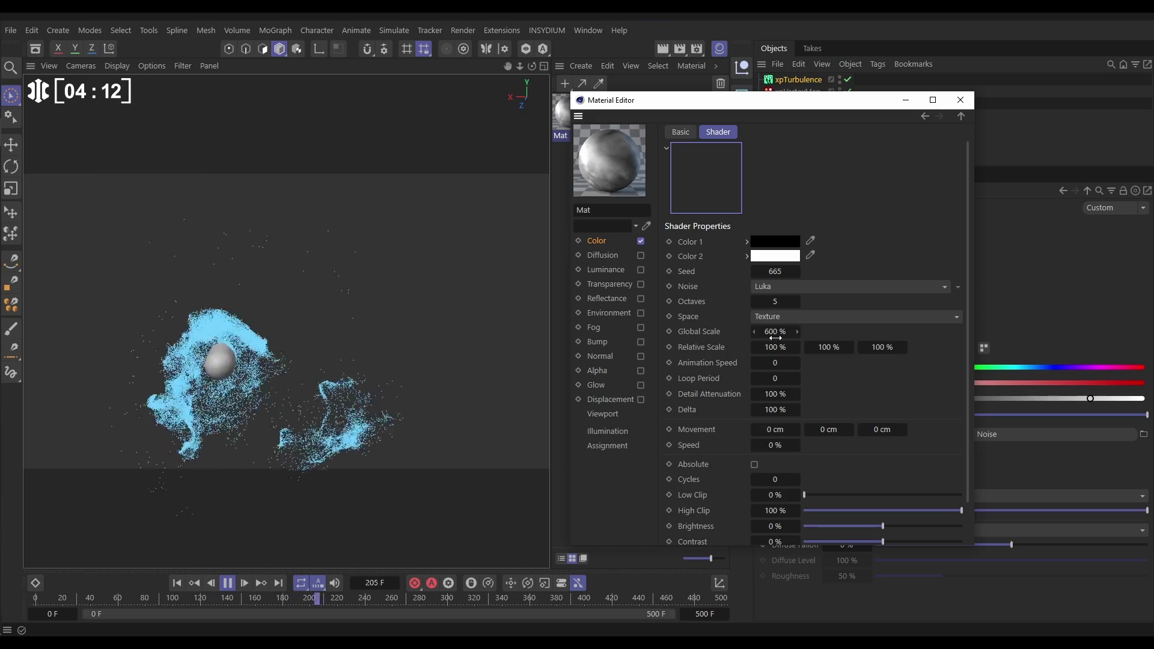
pyautogui.click(960, 100)
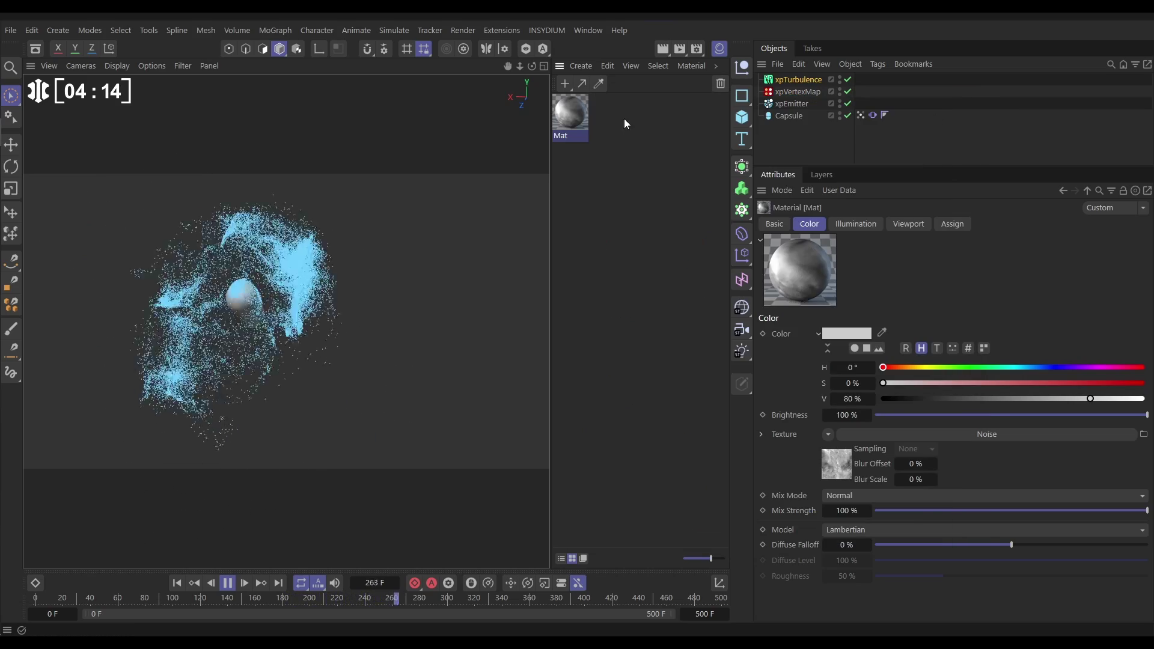
pyautogui.moveTo(570, 113); pyautogui.dragTo(791, 116)
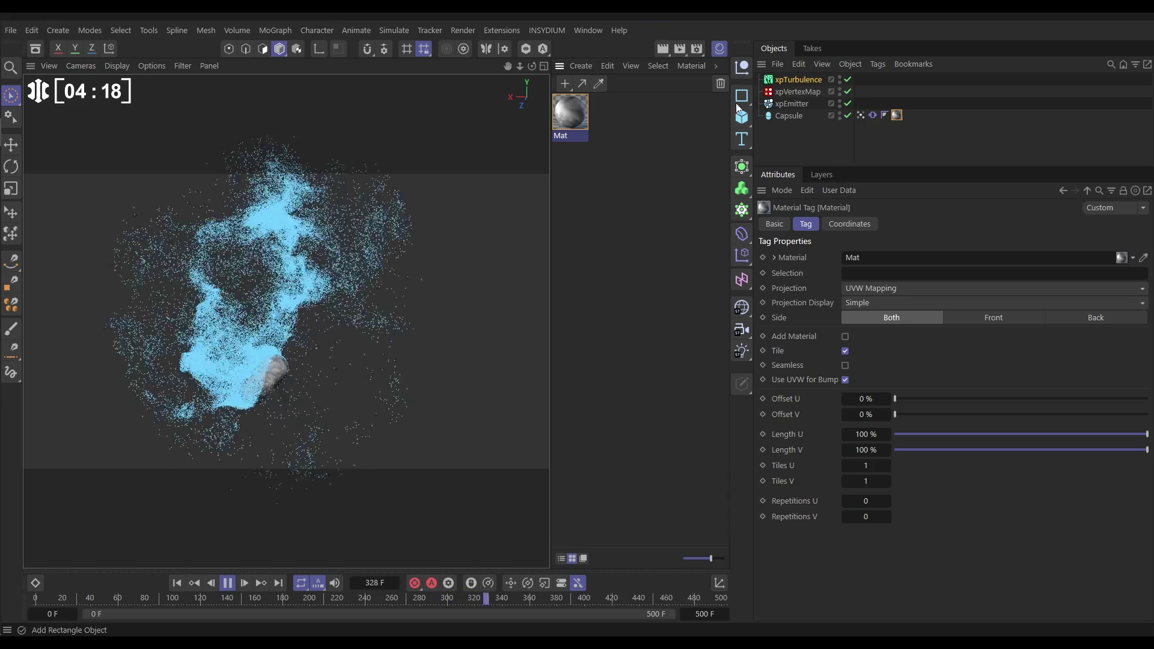
# Step: Set the xpEmitter's Emit From mode to Texture, replacing Polygon Area, and show its Texture settings
pyautogui.click(791, 103)
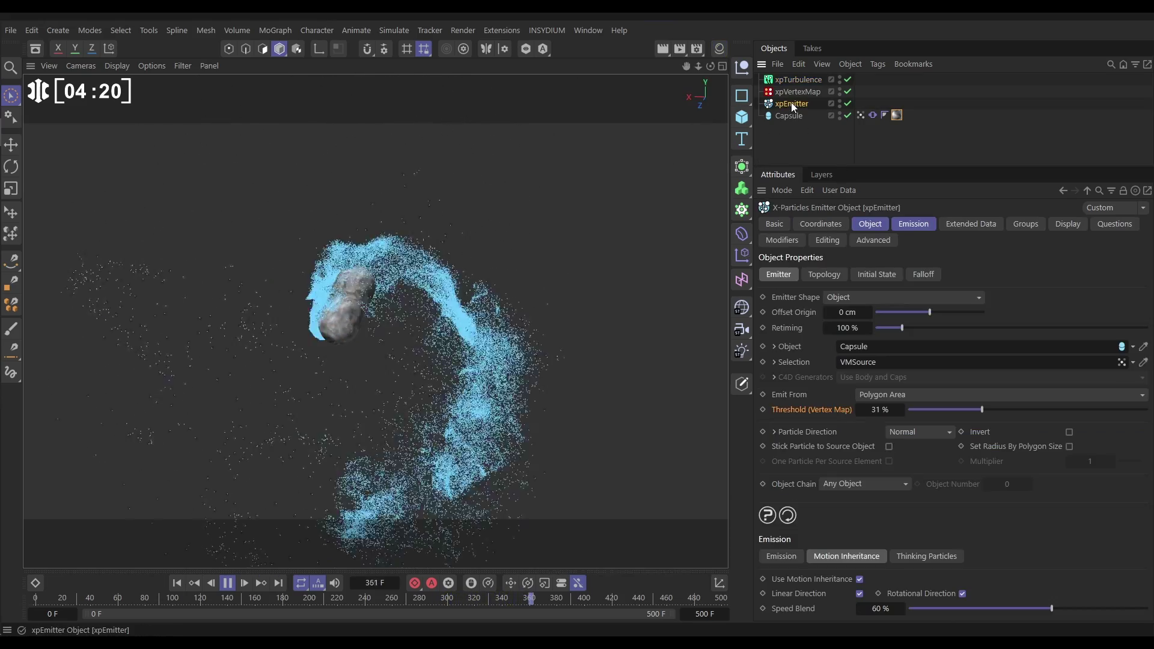
pyautogui.click(877, 225)
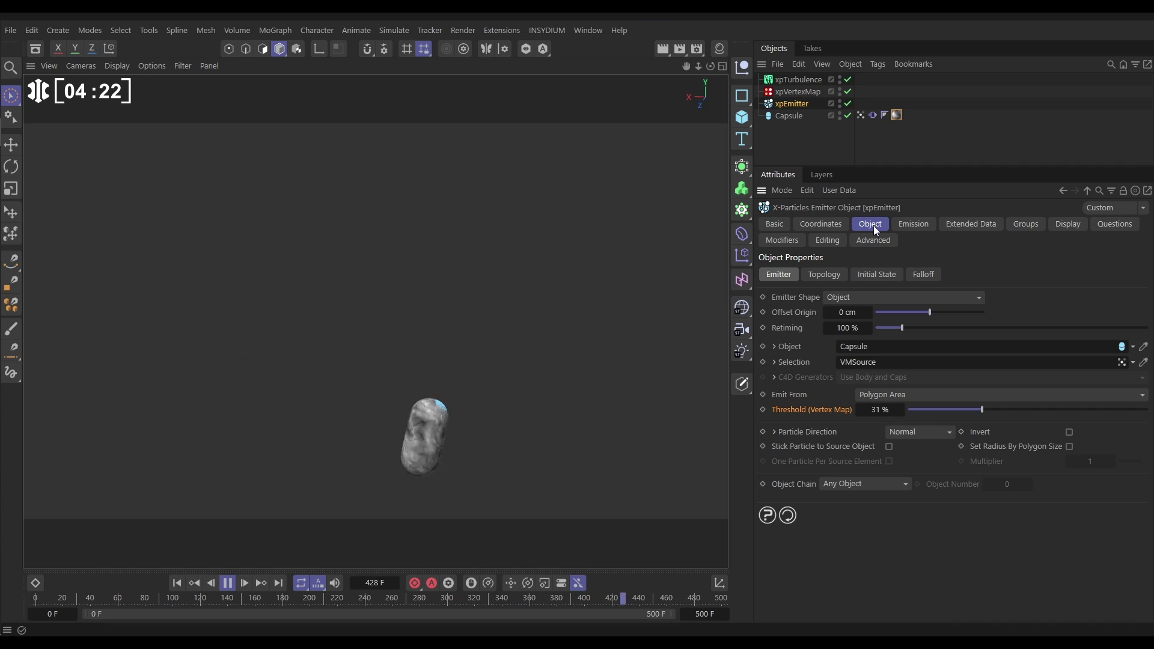
pyautogui.click(877, 396)
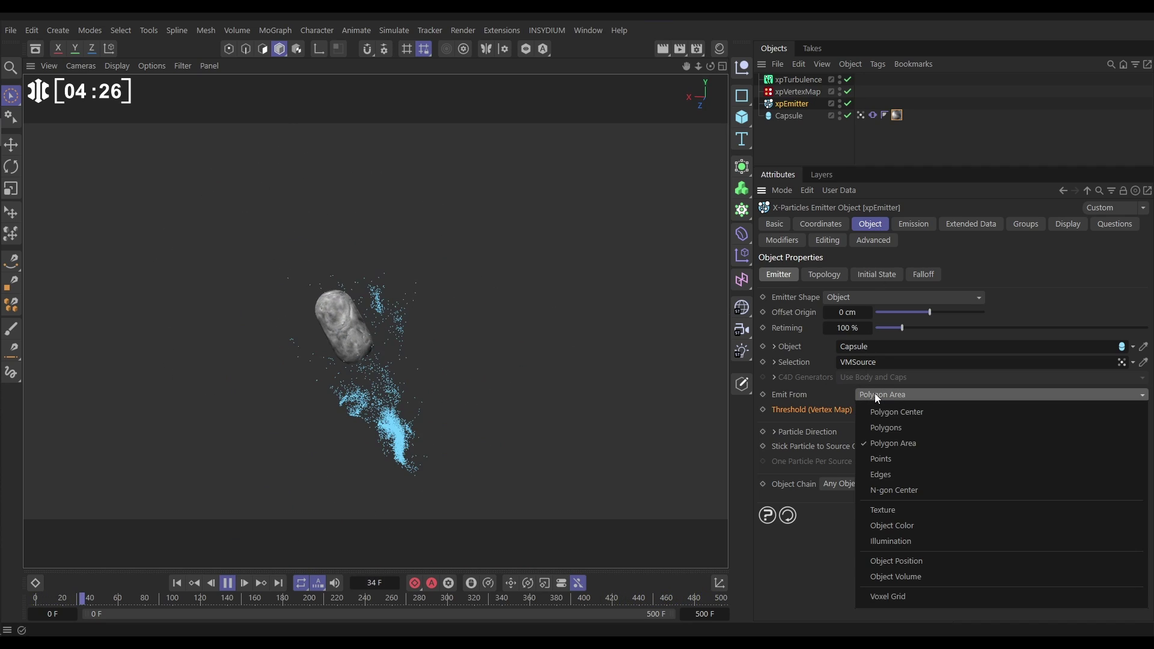
pyautogui.click(886, 510)
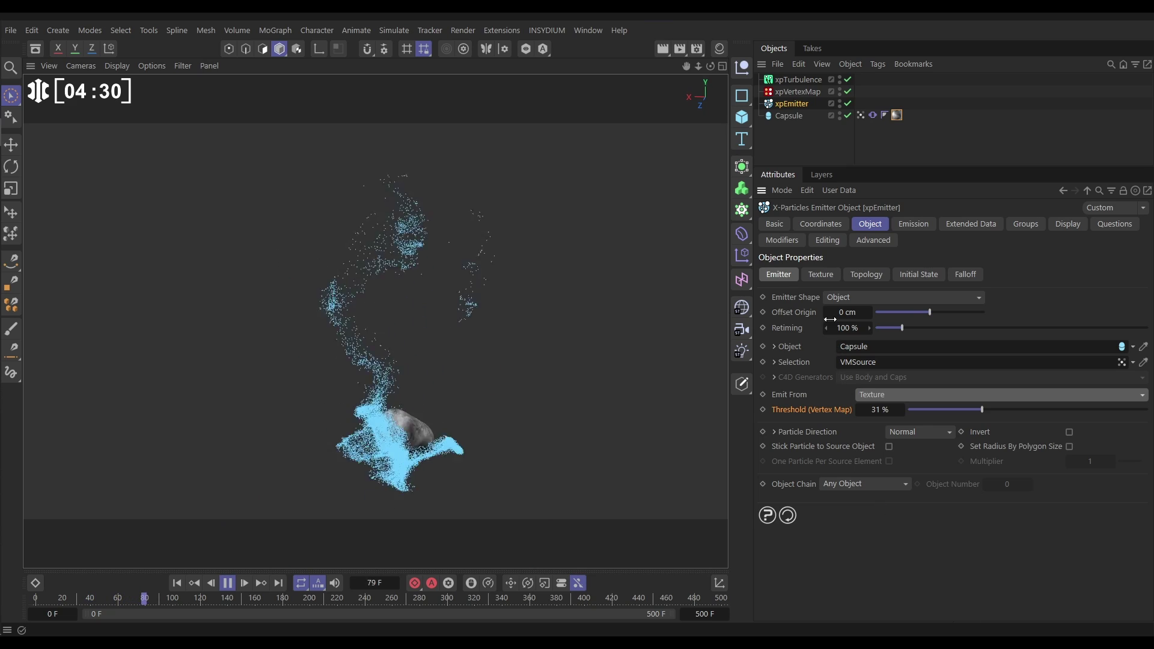
pyautogui.click(819, 277)
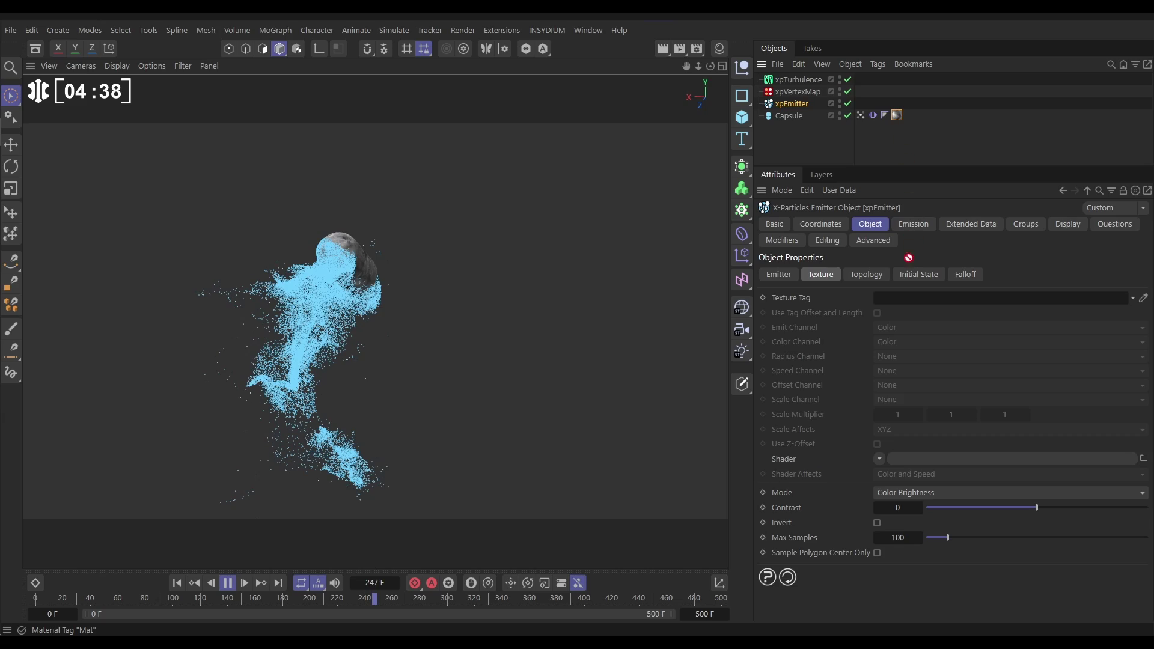
pyautogui.moveTo(901, 299); pyautogui.dragTo(900, 294)
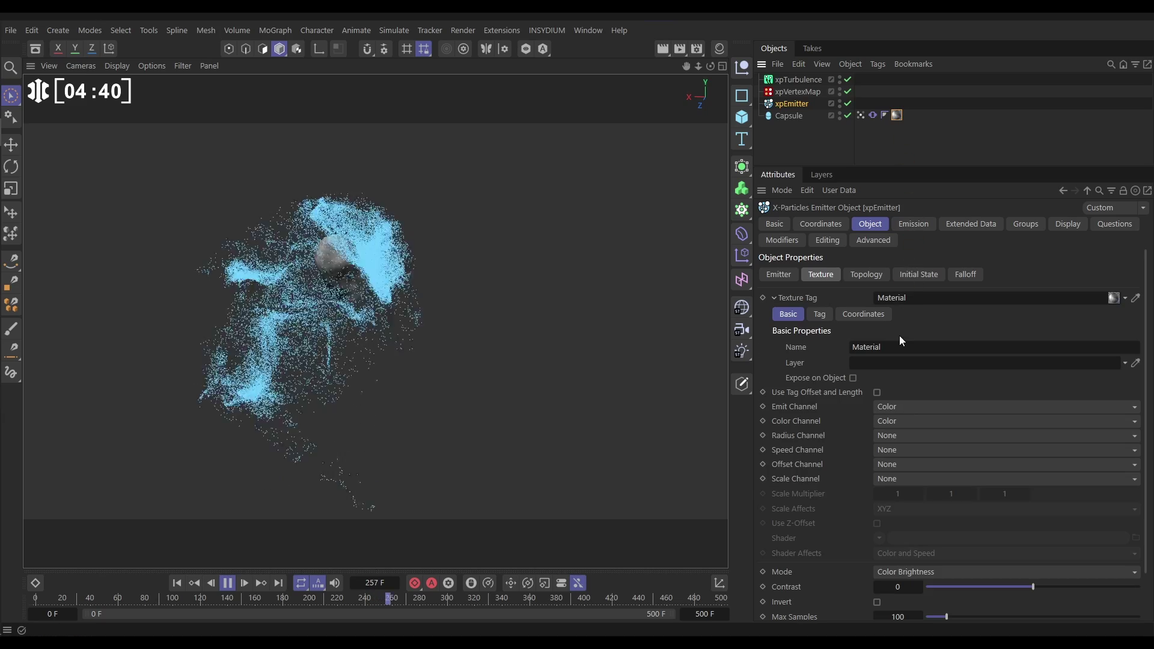